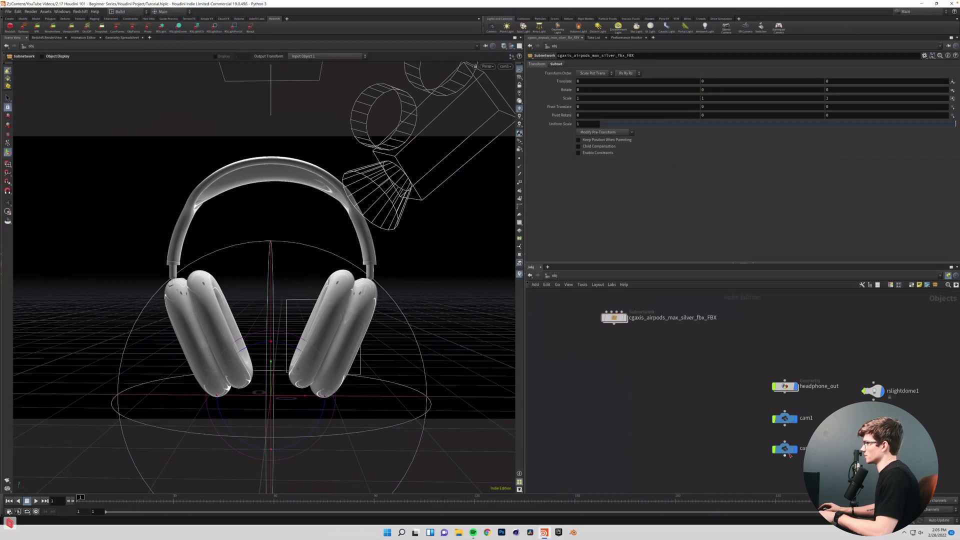
Pan the network to reveal the three Redshift light nodes, then frame all nodes
middle_click_drag(790, 453, 667, 406)
key("h")
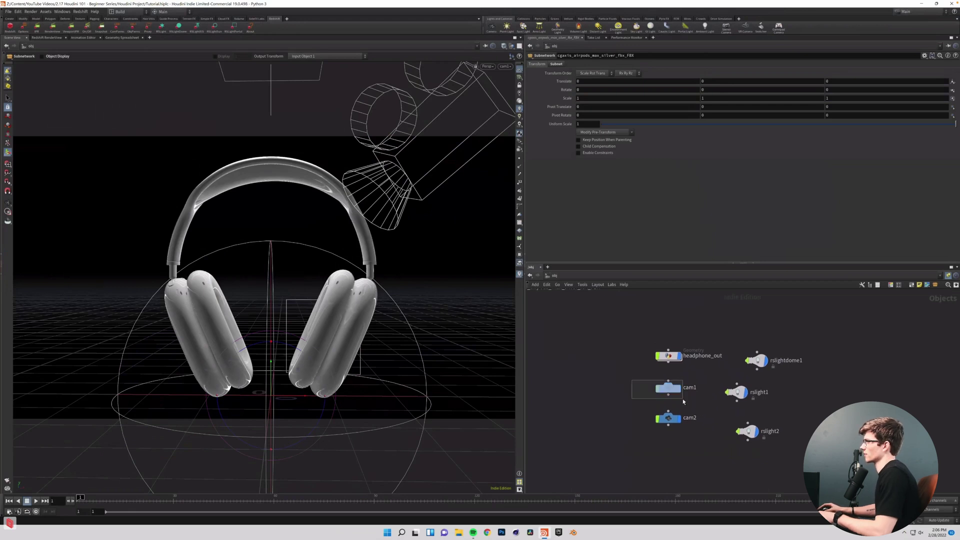
Select cam1 to show its 3840×2160, focal length 50 settings and preview the Redshift render
left_click(675, 391)
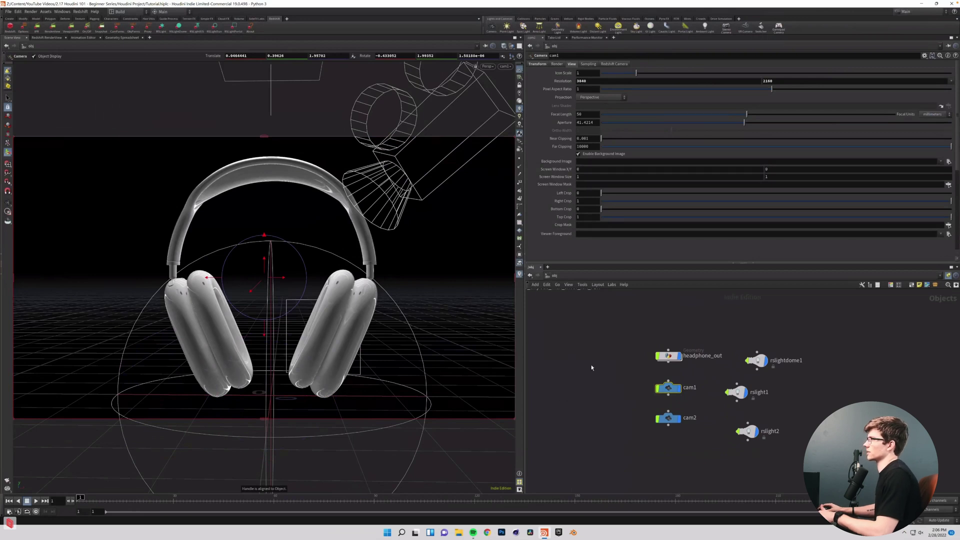
left_click(46, 38)
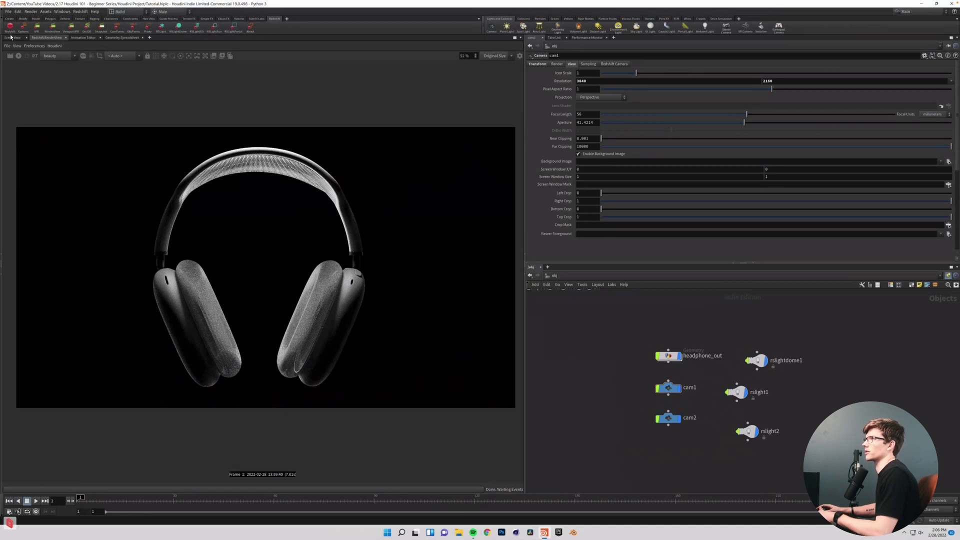
left_click(12, 37)
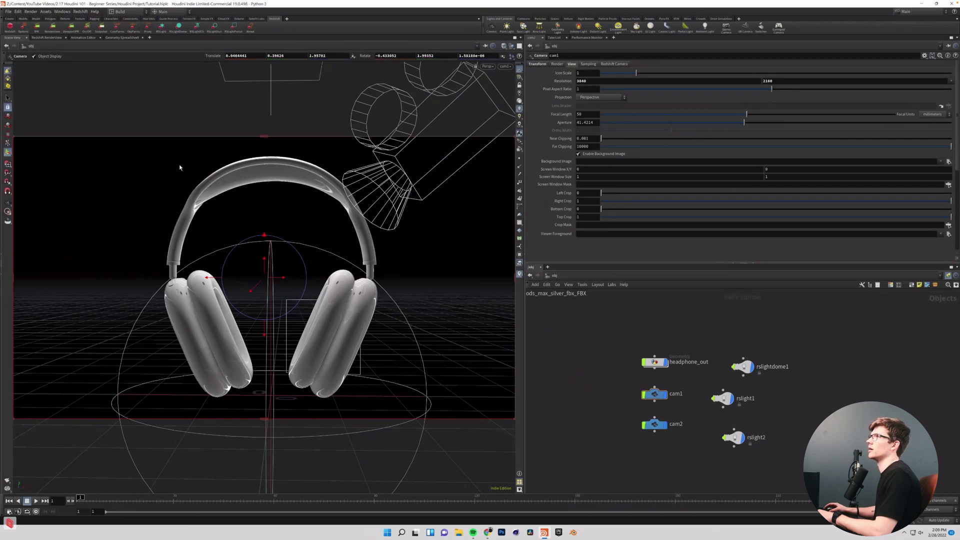
left_click(61, 13)
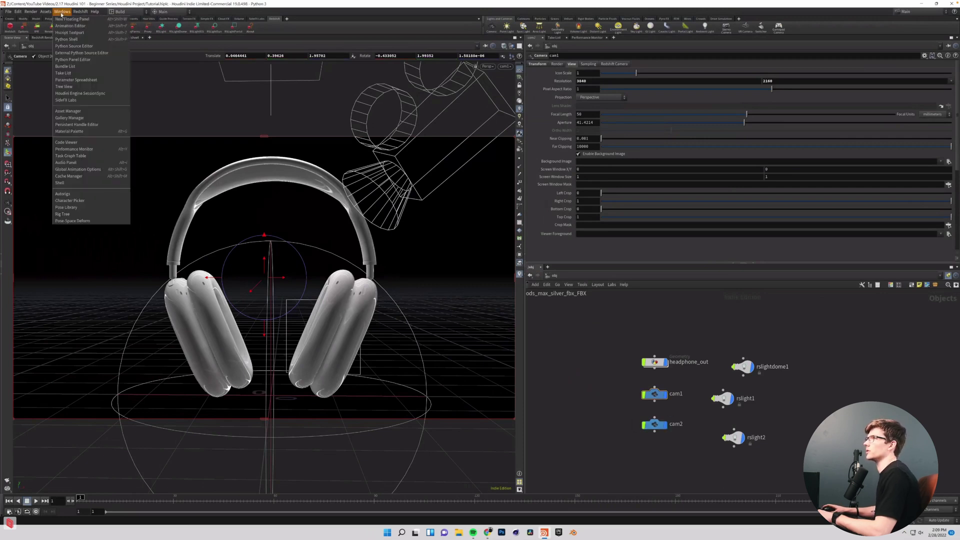
Set the global animation options to 24 FPS with an end frame of 240
left_click(90, 171)
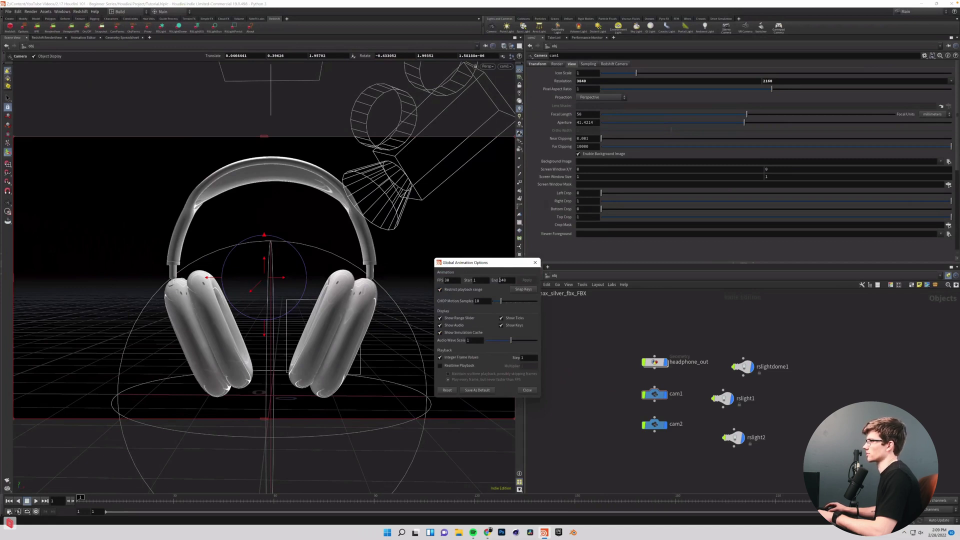
left_click_drag(507, 280, 499, 281)
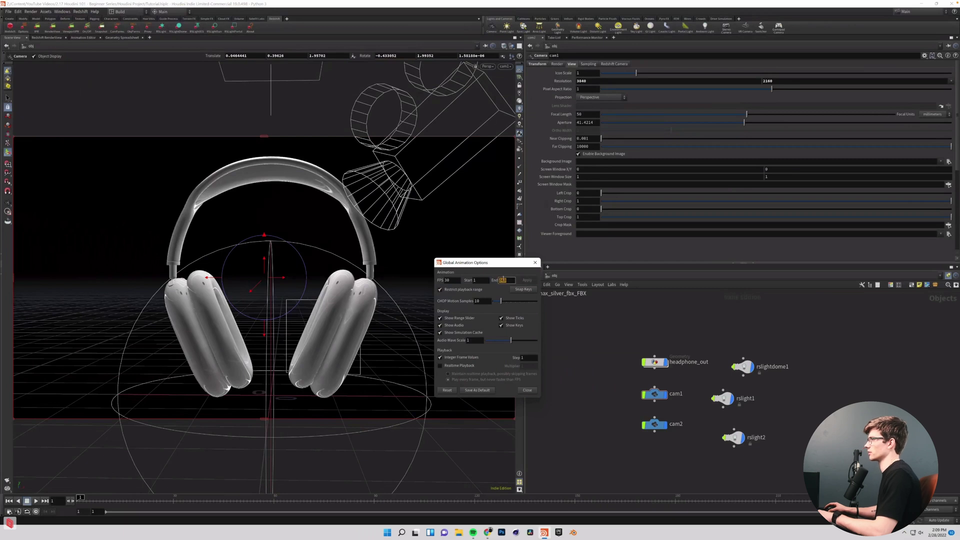
double_click(449, 281)
type("24")
key("Tab")
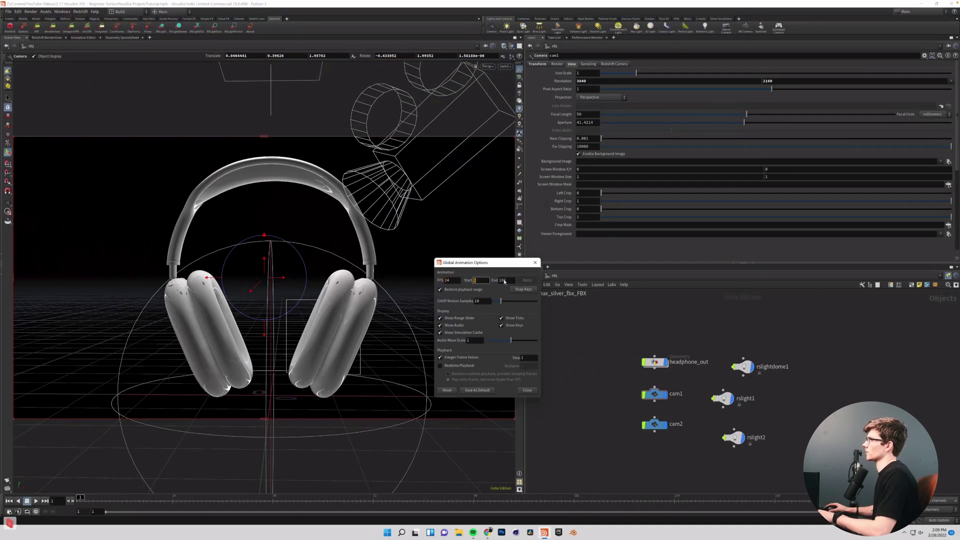
key("Tab")
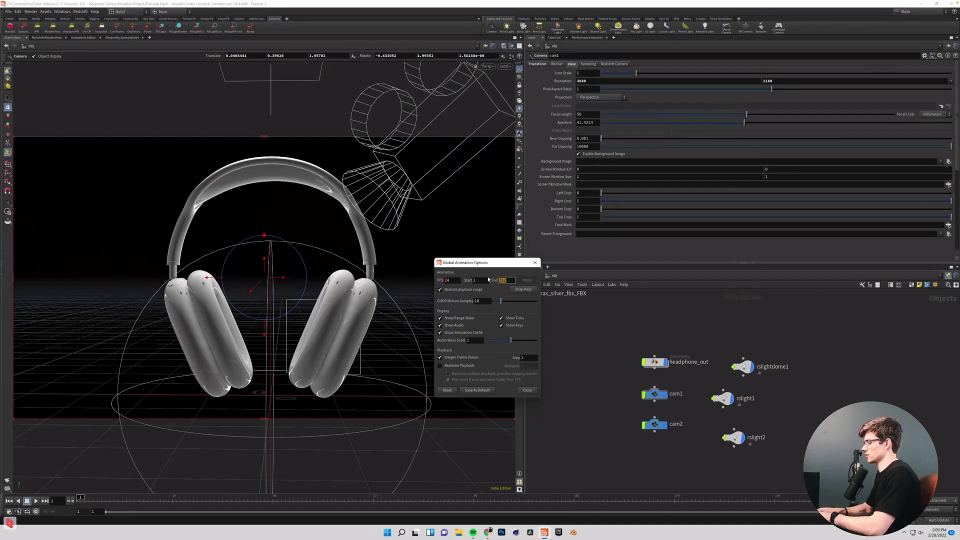
type("240")
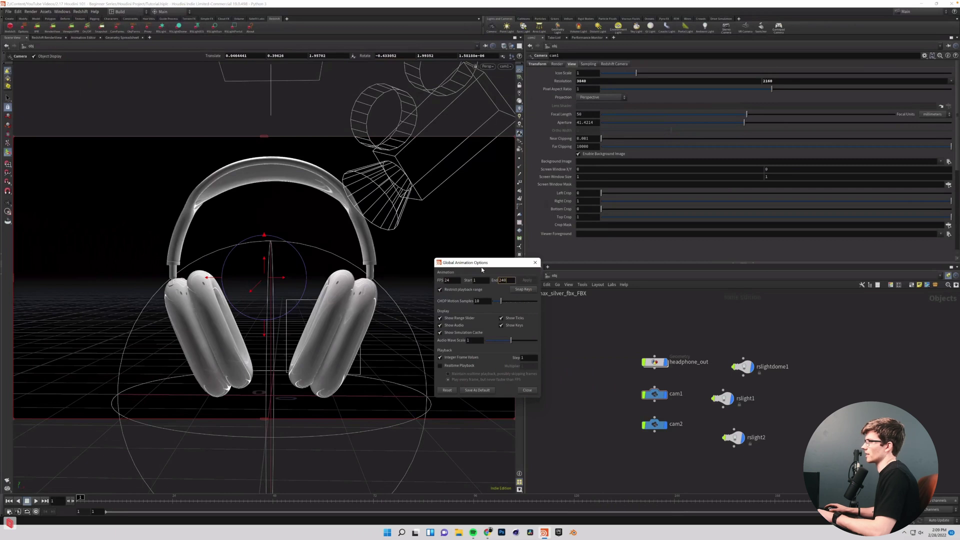
key("Return")
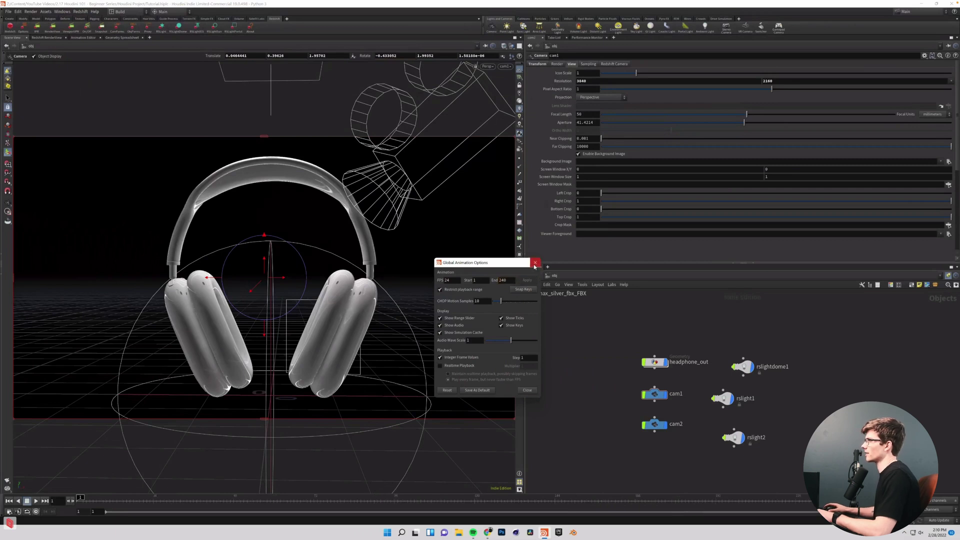
left_click(535, 264)
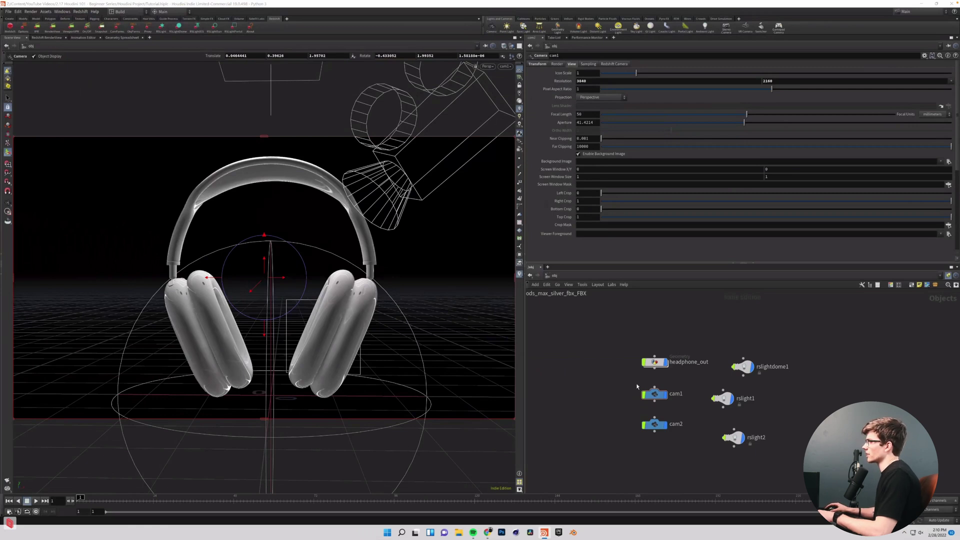
Look through cam1 with the camera locked and pull it back to frame the whole headphones
left_click_drag(610, 384, 659, 396)
left_click(518, 75)
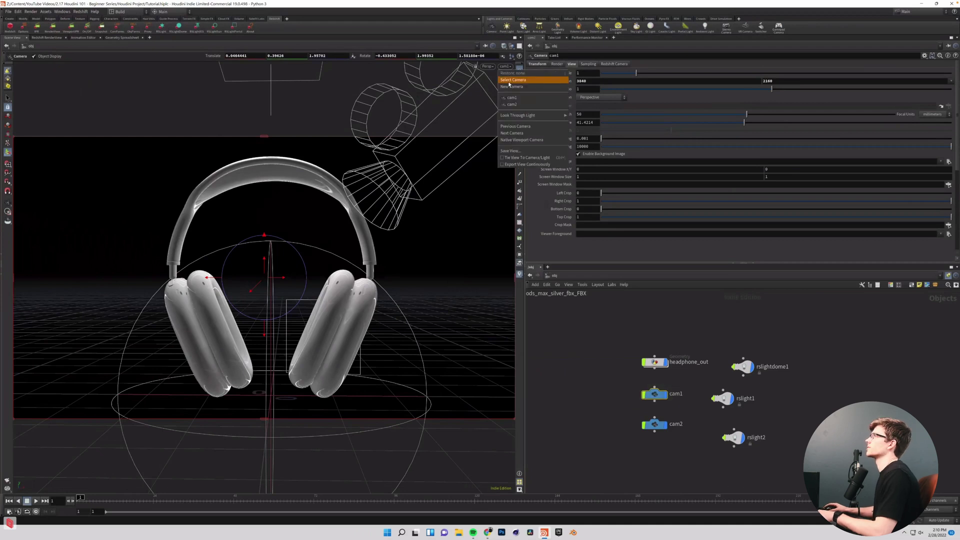
left_click(533, 157)
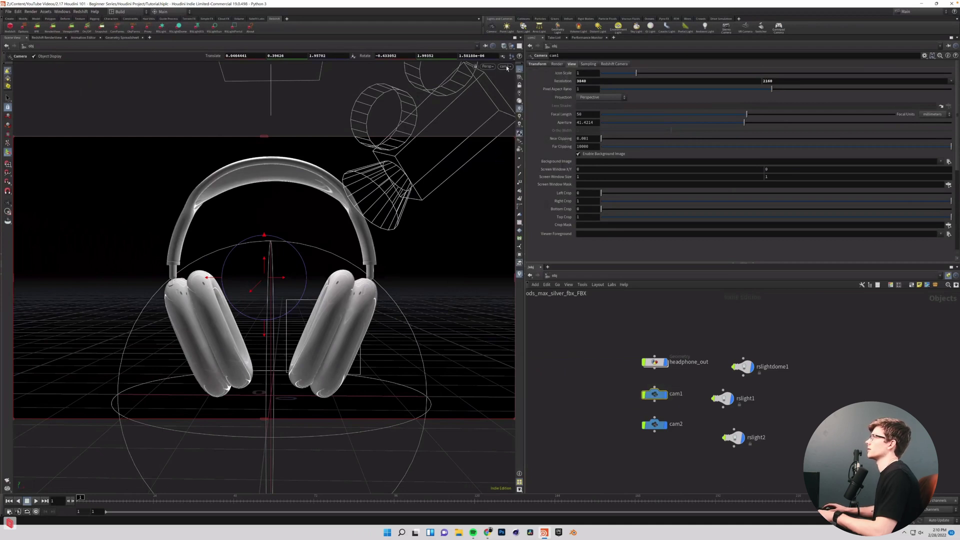
left_click(504, 66)
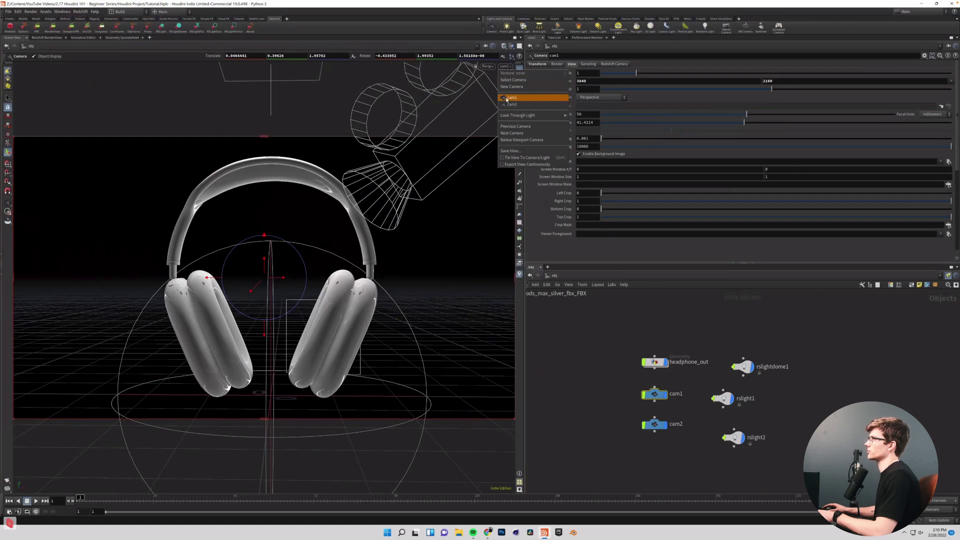
left_click(563, 353)
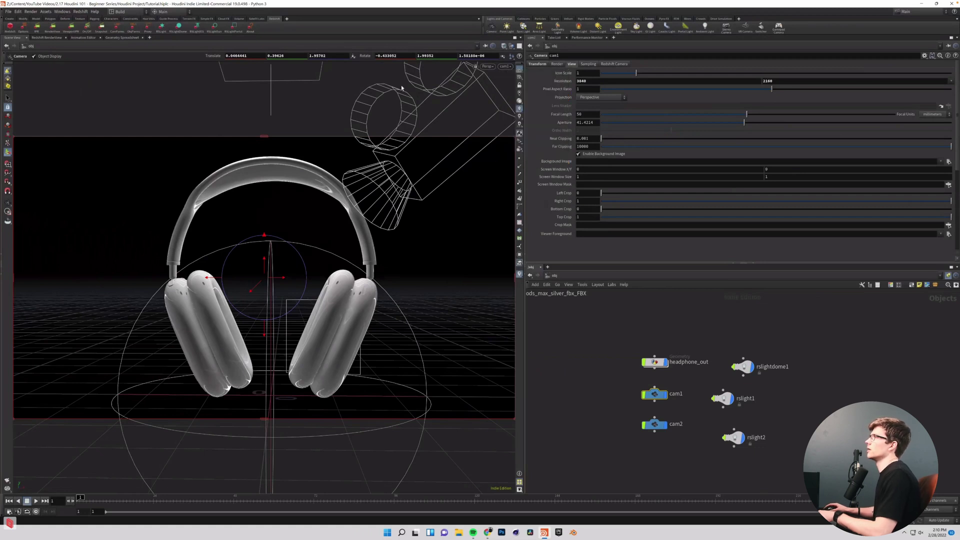
left_click(519, 85)
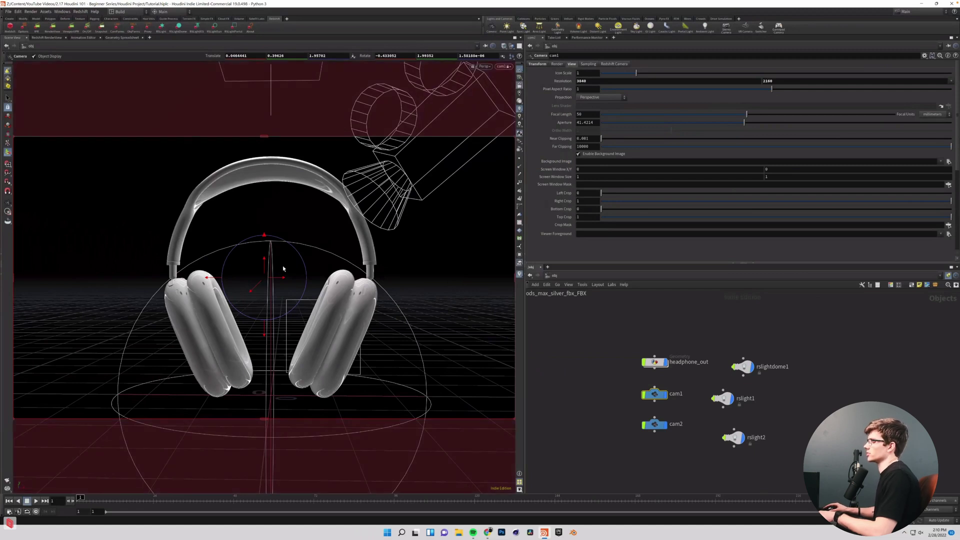
key("Escape")
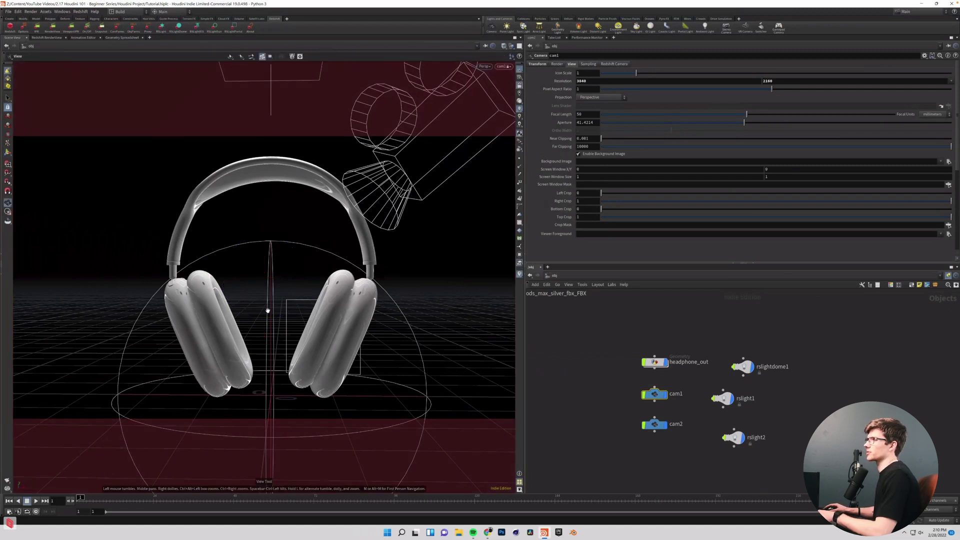
left_click_drag(273, 269, 271, 344)
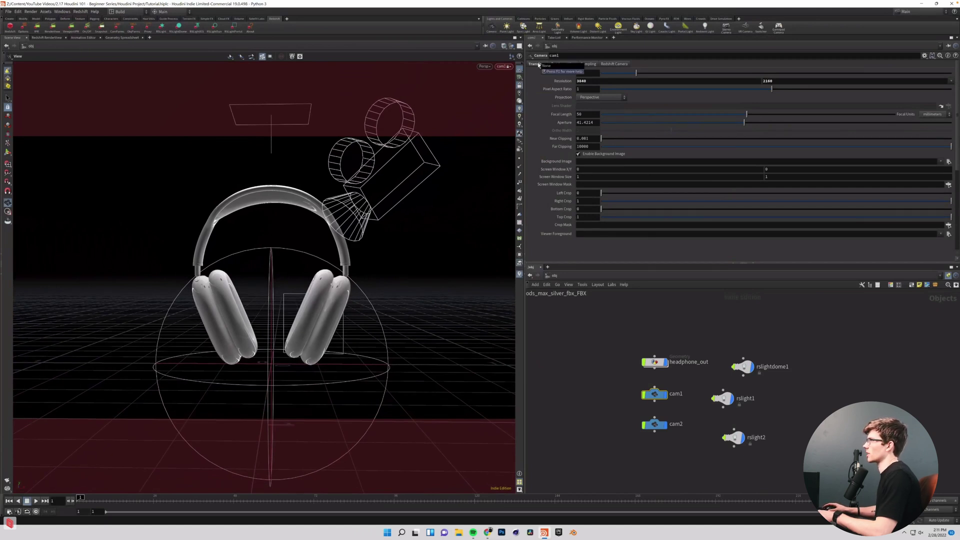
Key cam1's Translate at frame 1 and again at frame 72 after pushing in closer
left_click(536, 64)
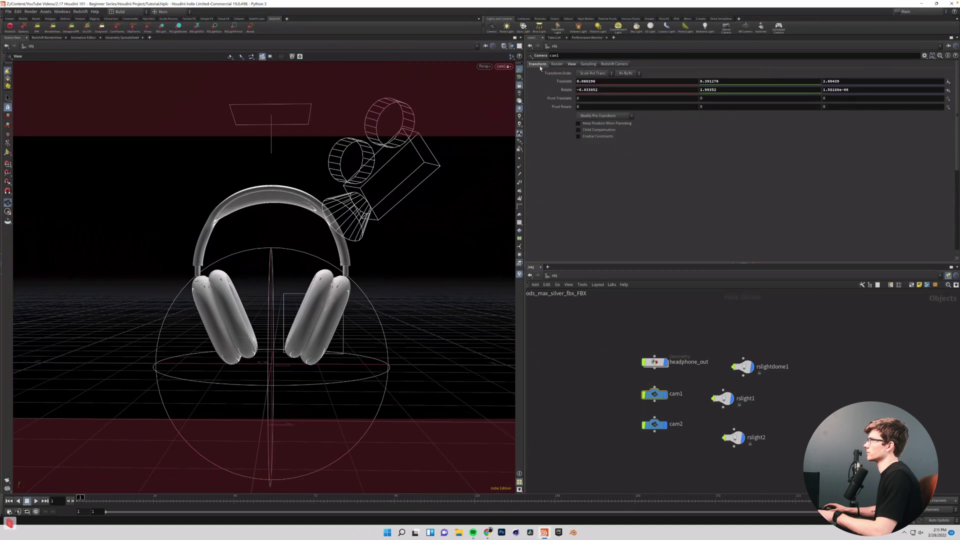
right_click(563, 81)
mouse_move(583, 99)
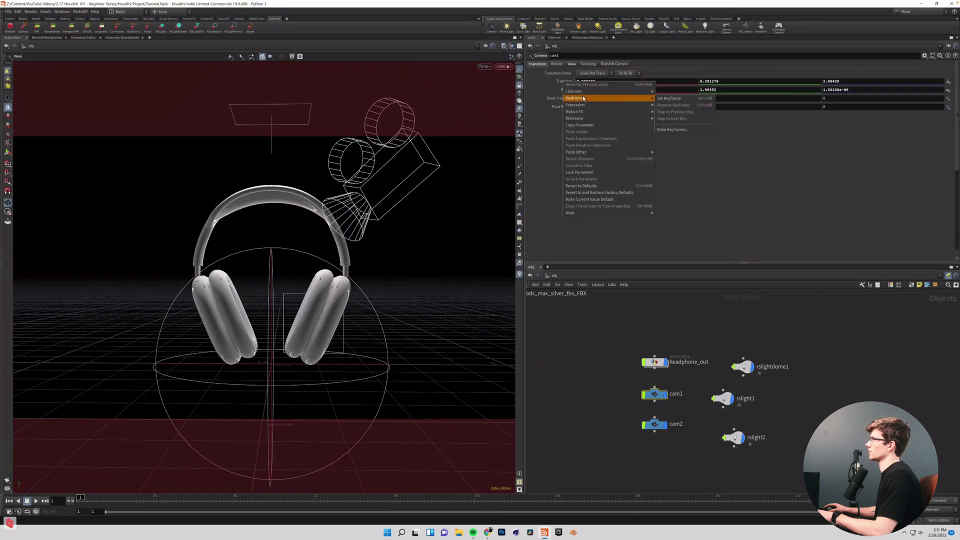
left_click(697, 99)
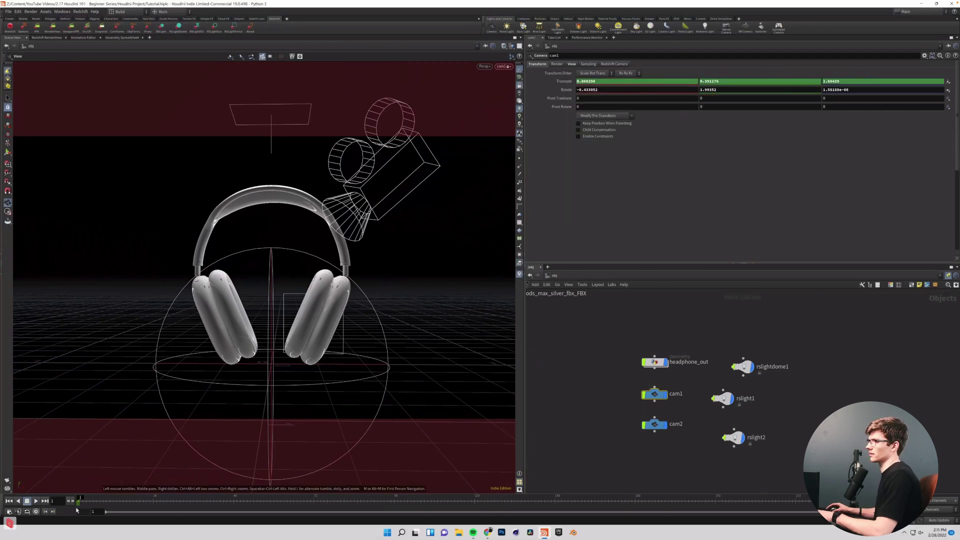
left_click_drag(79, 501, 314, 500)
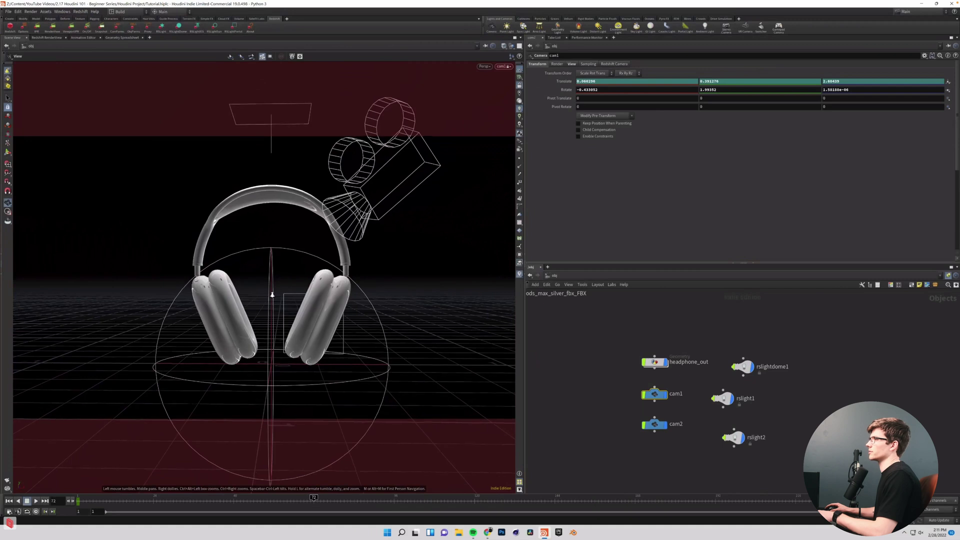
right_click_drag(274, 294, 284, 249)
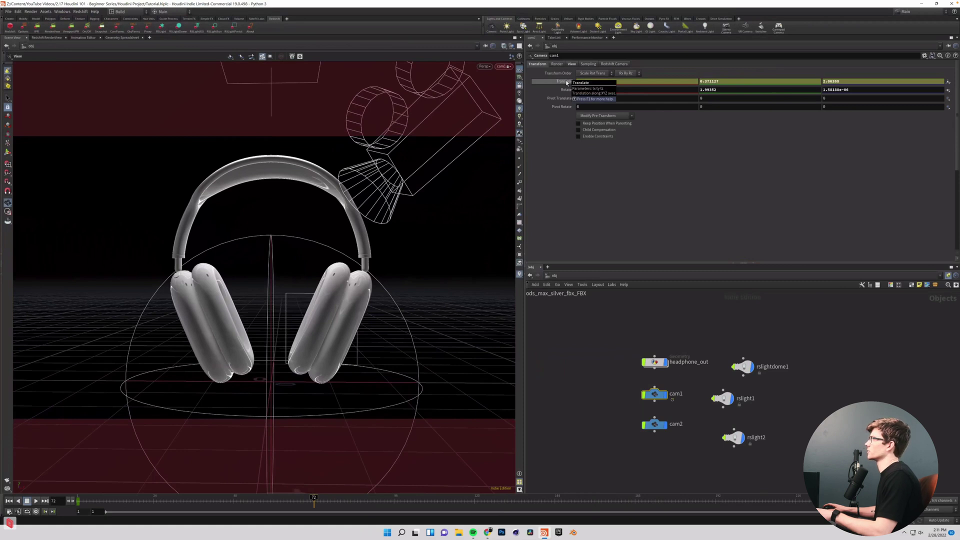
left_click(566, 83, "alt")
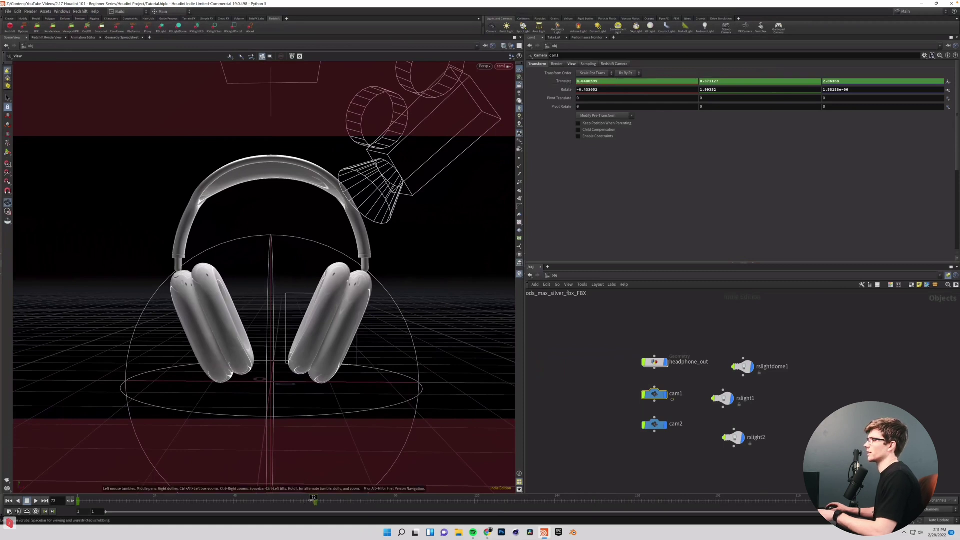
left_click_drag(260, 499, 237, 499)
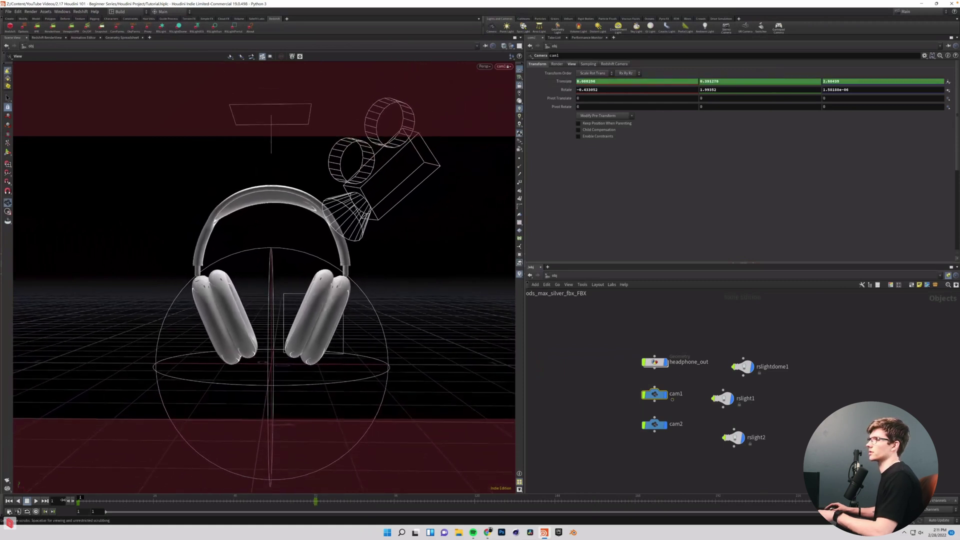
left_click(36, 501)
left_click(36, 501)
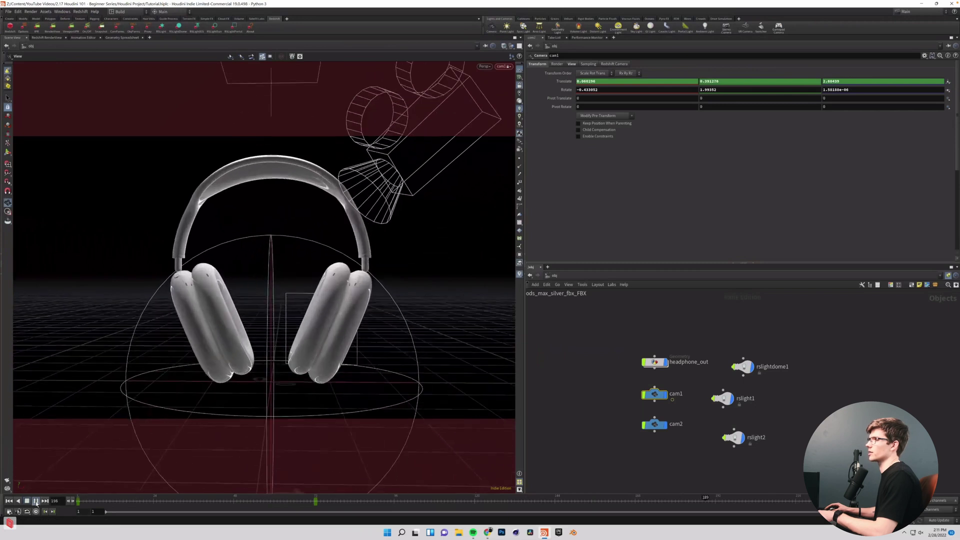
left_click(89, 499)
left_click(36, 501)
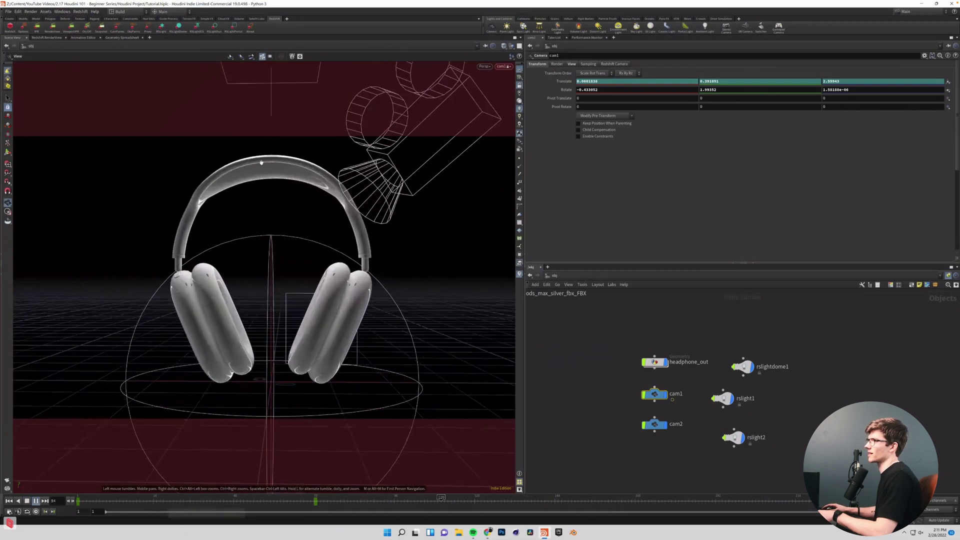
left_click(36, 501)
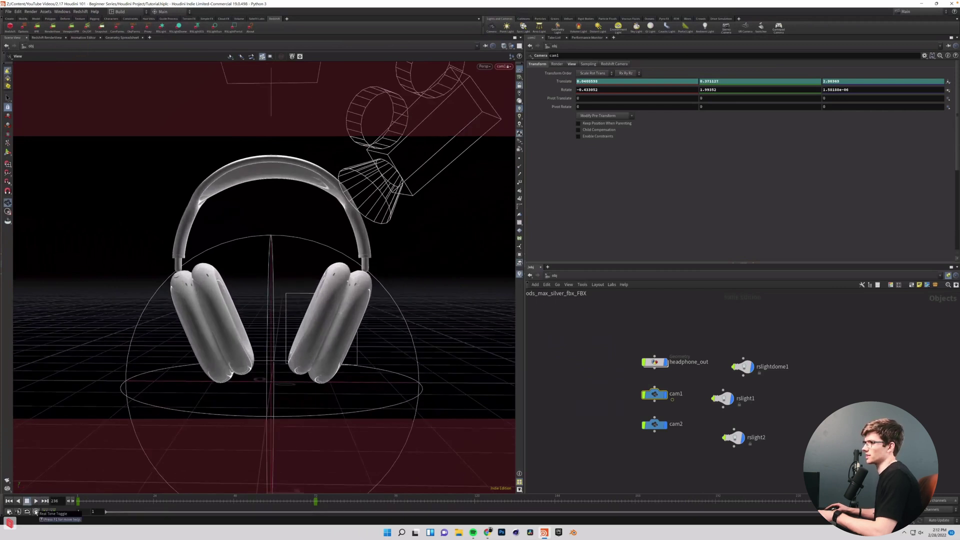
left_click(9, 501)
left_click(36, 501)
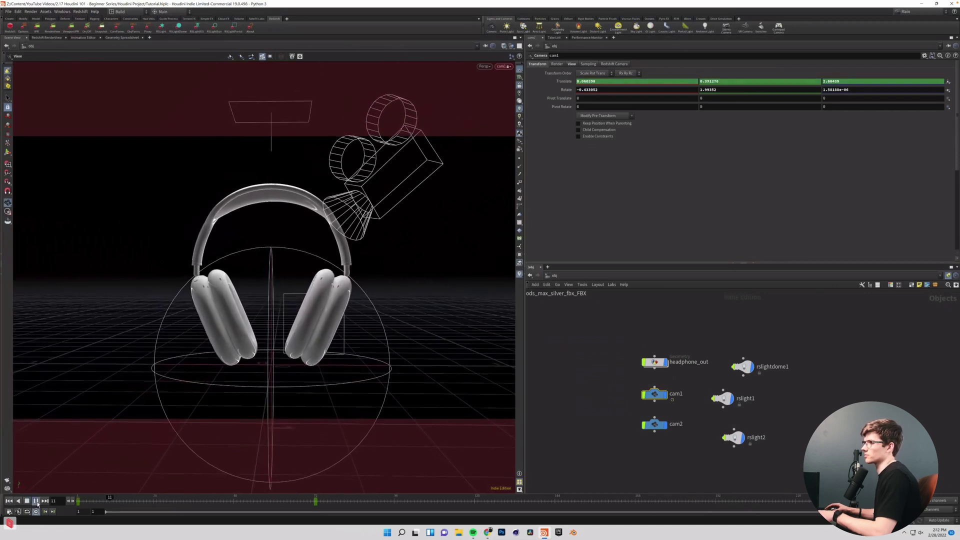
left_click_drag(234, 500, 208, 500)
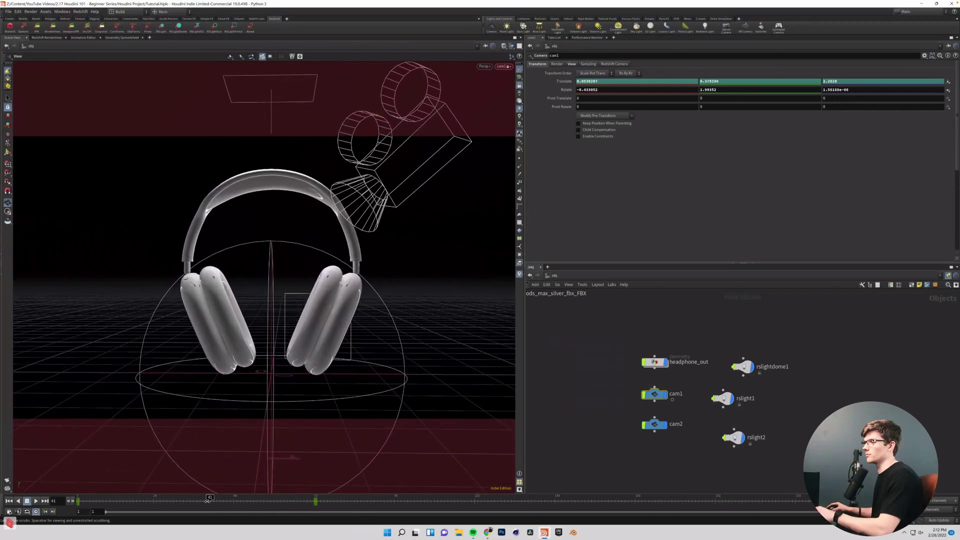
left_click_drag(208, 500, 76, 501)
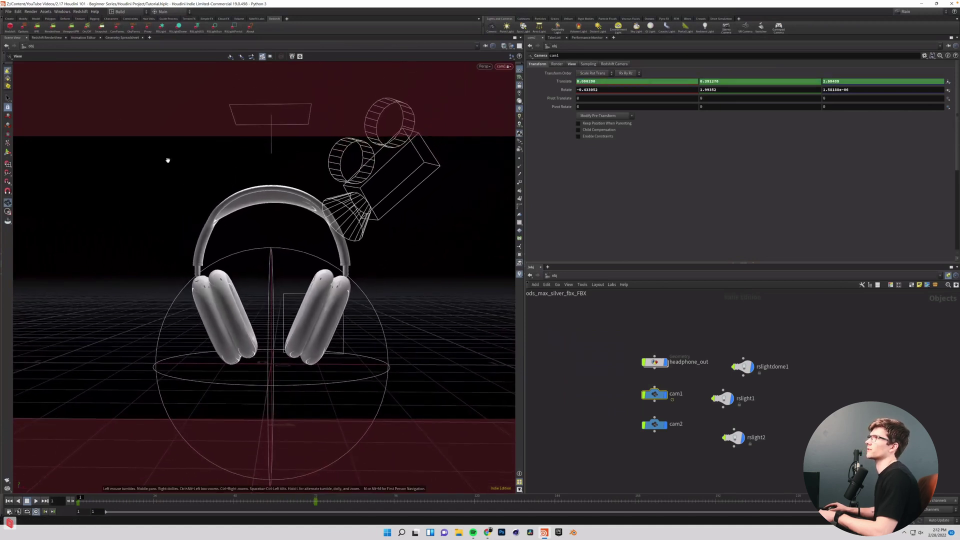
Open the Animation Editor as an enlarged floating window beside the viewport
left_click(62, 11)
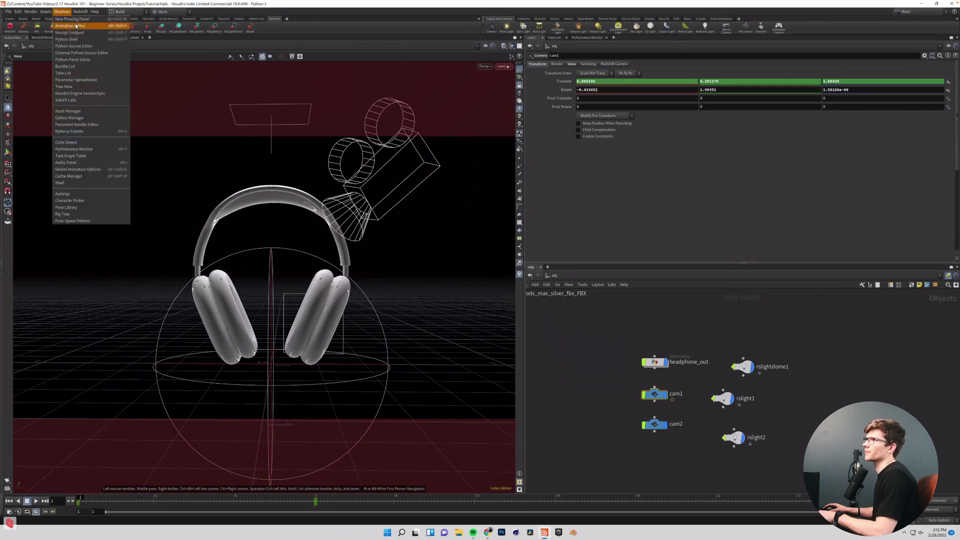
left_click(70, 25)
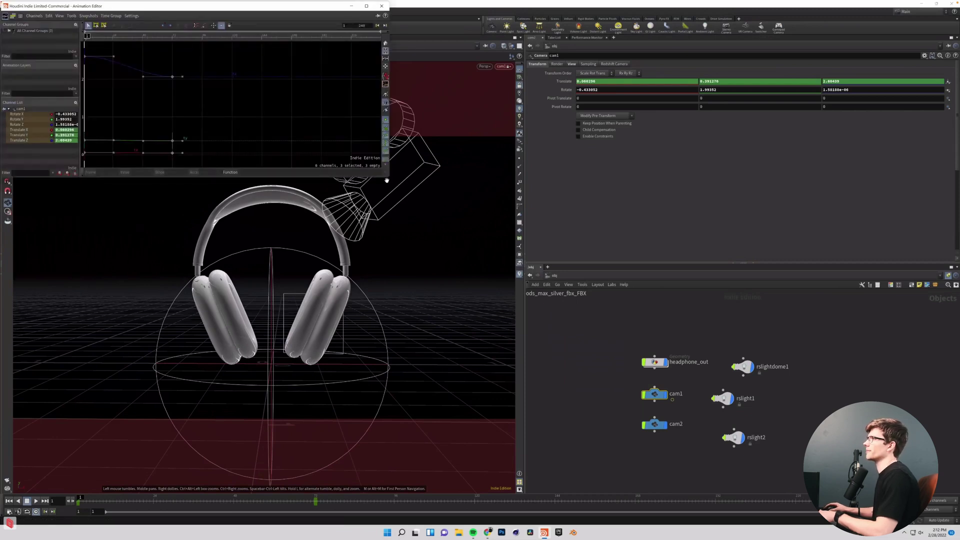
left_click_drag(388, 178, 481, 329)
left_click_drag(252, 7, 528, 144)
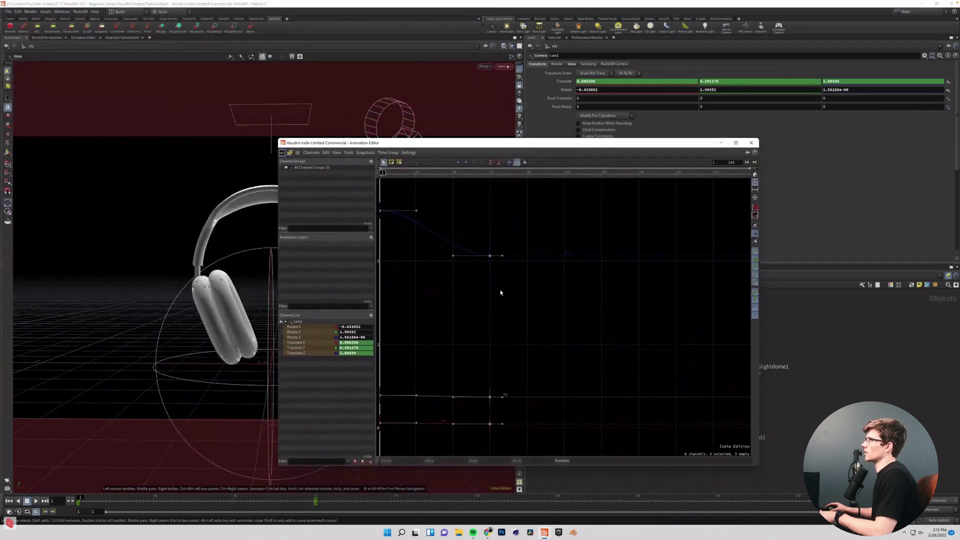
Make cam1's Translate keyframes linear and play back the constant-speed push-in
left_click(296, 343)
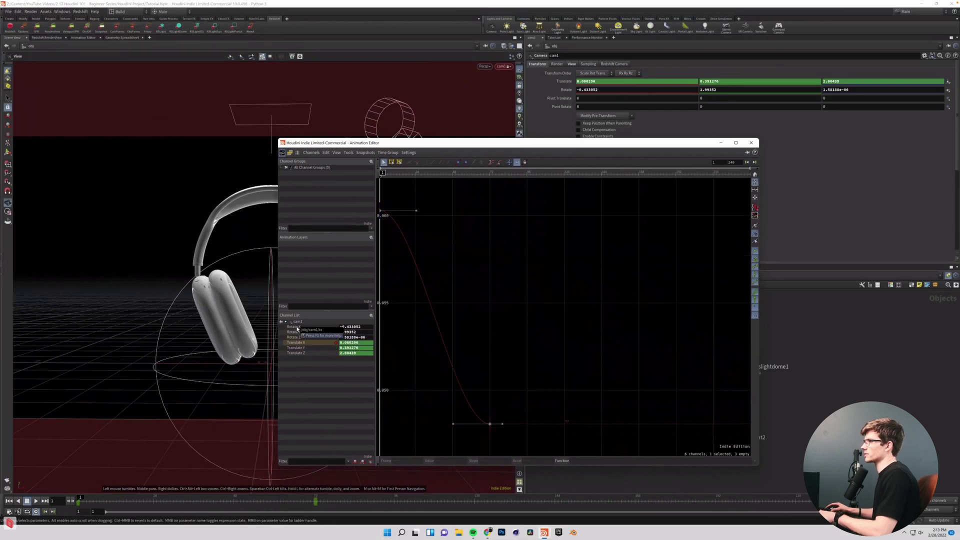
left_click(297, 326)
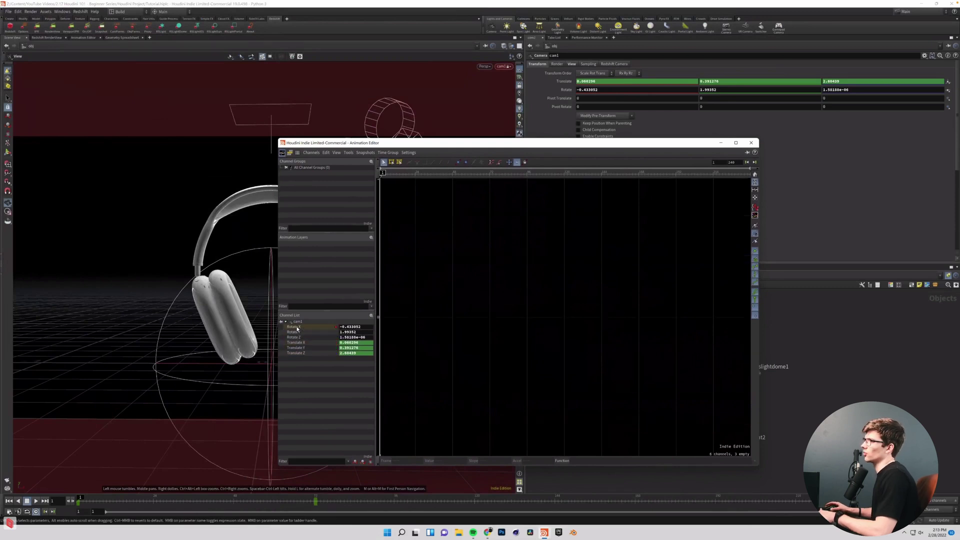
left_click(294, 353, "shift")
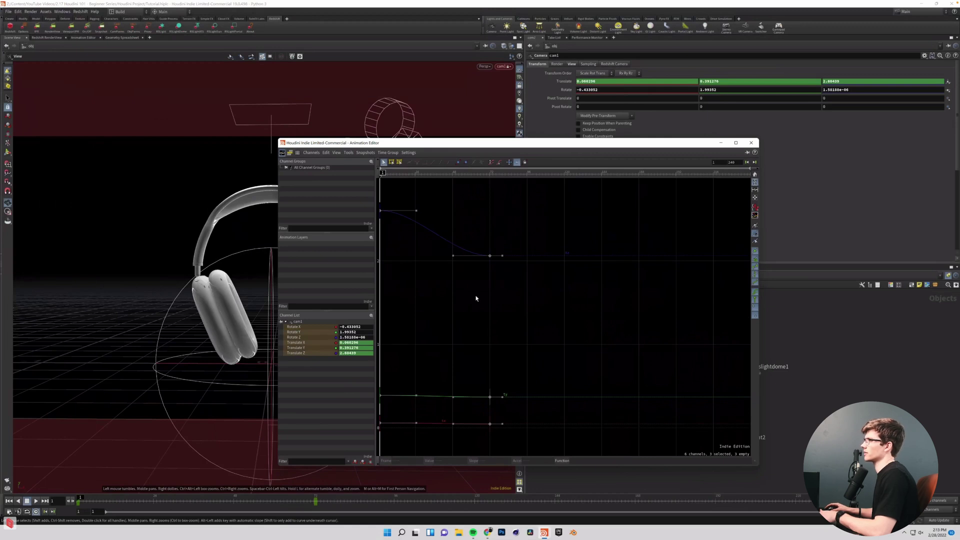
key("ctrl+a")
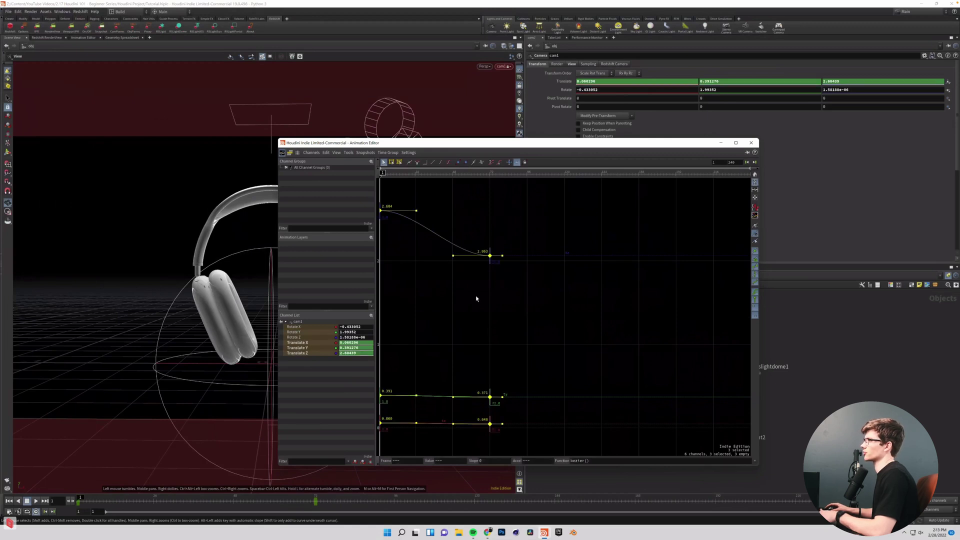
left_click(433, 163)
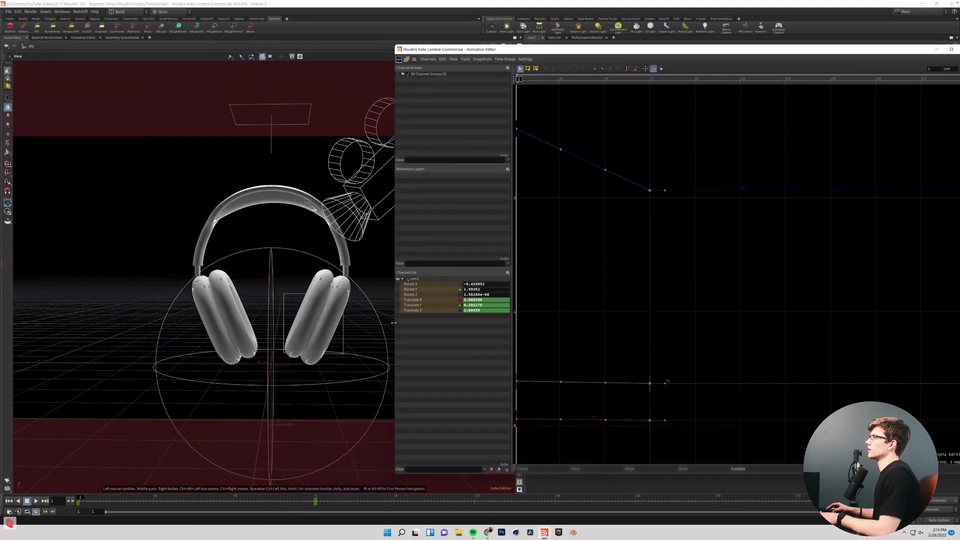
left_click_drag(393, 323, 419, 322)
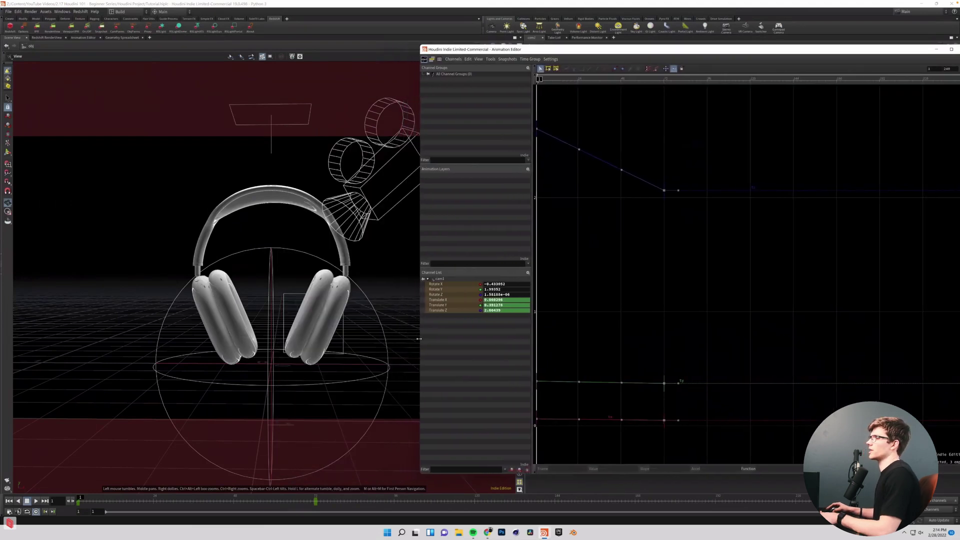
left_click(35, 502)
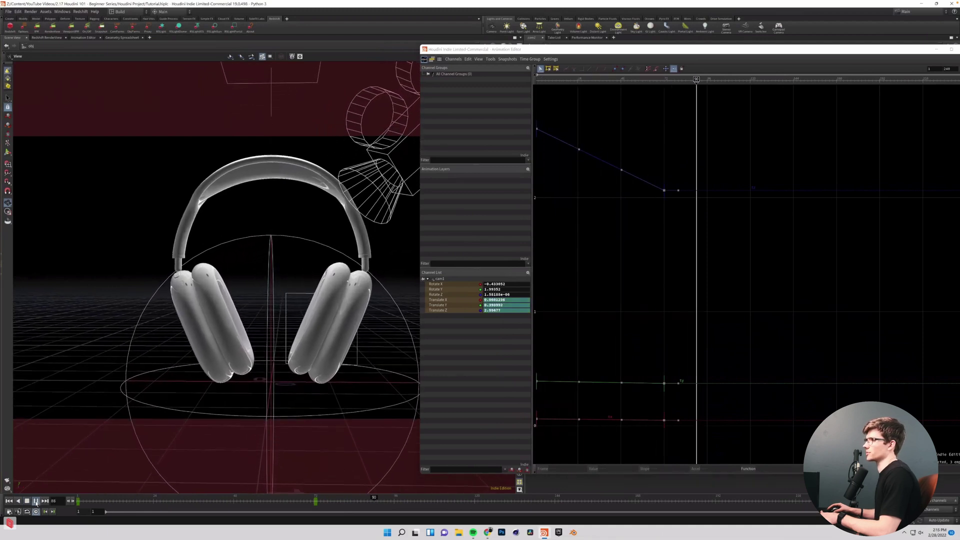
Close the Animation Editor and run a Redshift IPR render, scrubbing to around frame 71–73
key("ctrl+Up")
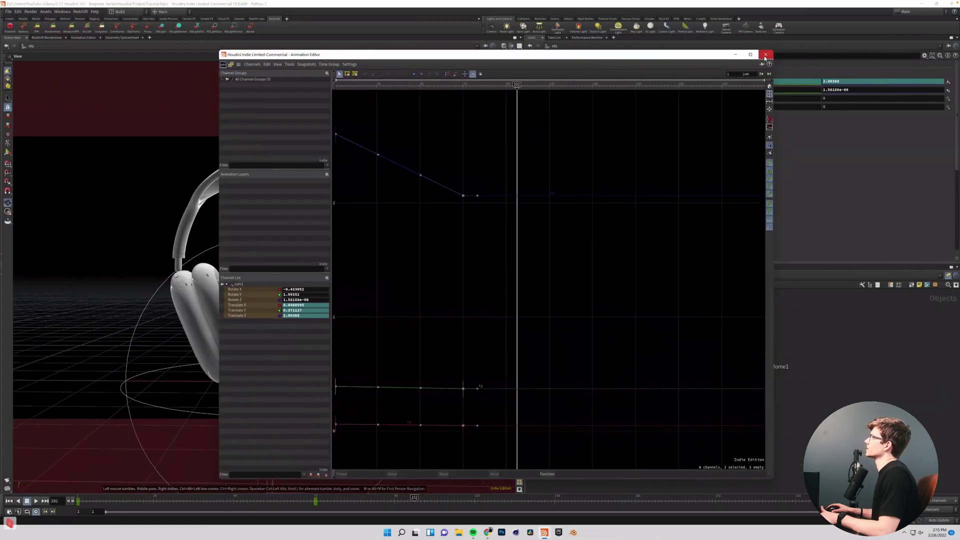
left_click(769, 52)
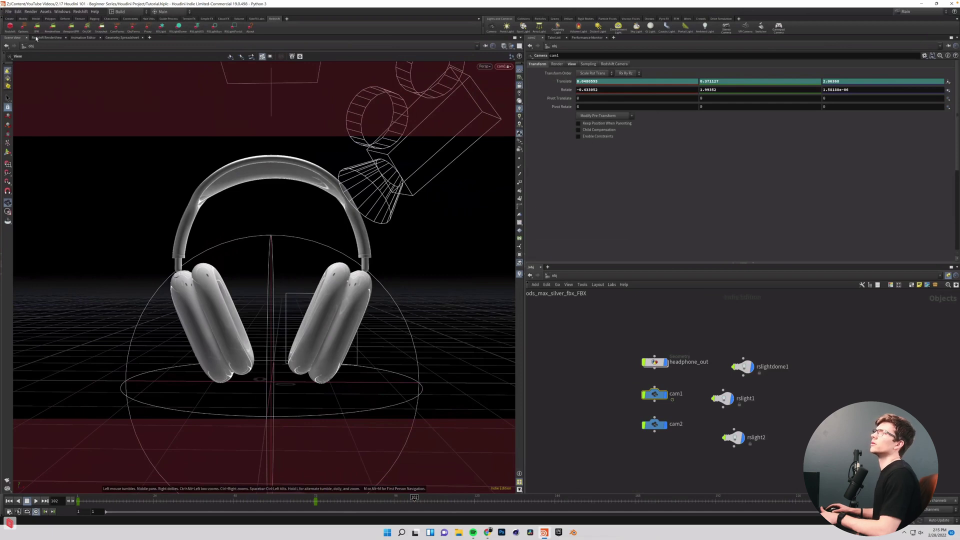
left_click(41, 38)
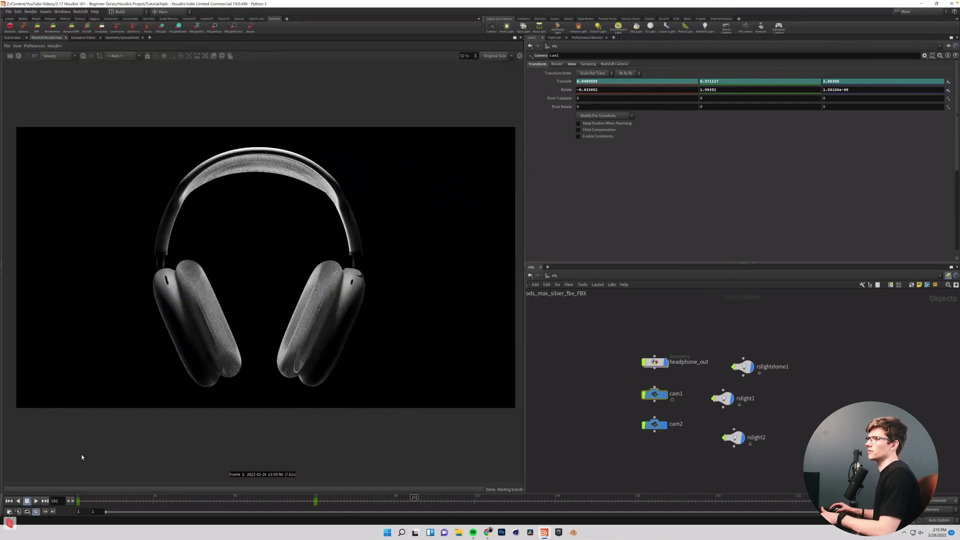
left_click(18, 56)
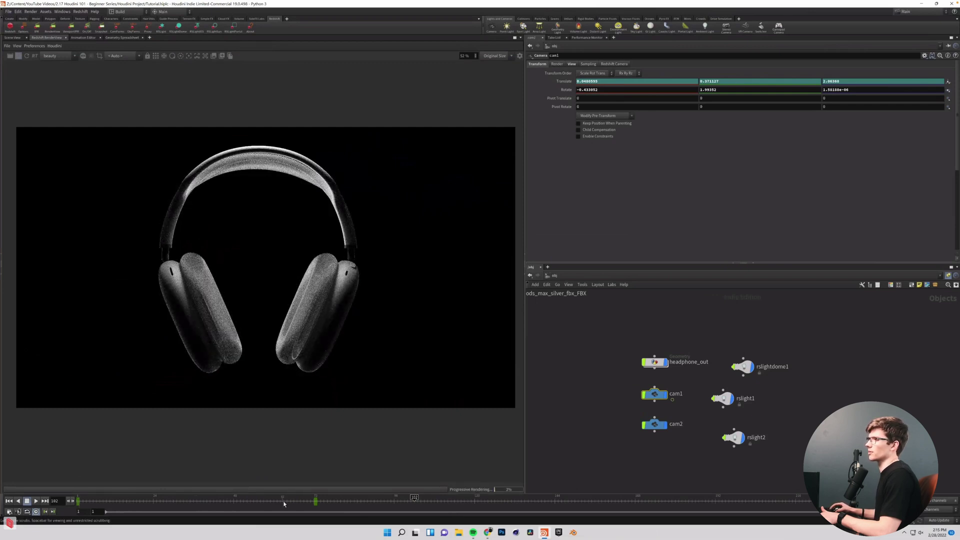
left_click(309, 500)
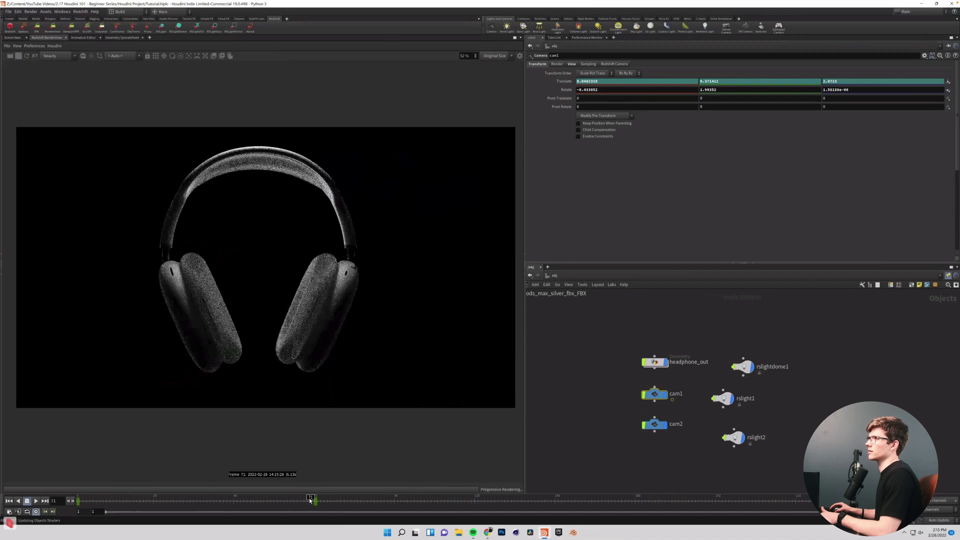
mouse_move(308, 499)
left_mouse_down()
mouse_move(206, 499)
mouse_move(316, 500)
left_mouse_up()
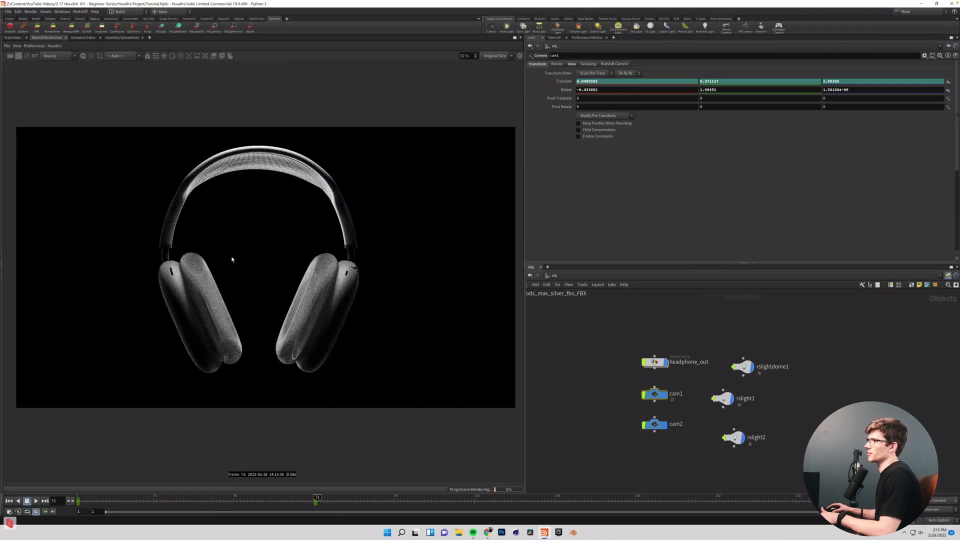
Switch the 3D viewport to look through cam2
left_click(12, 37)
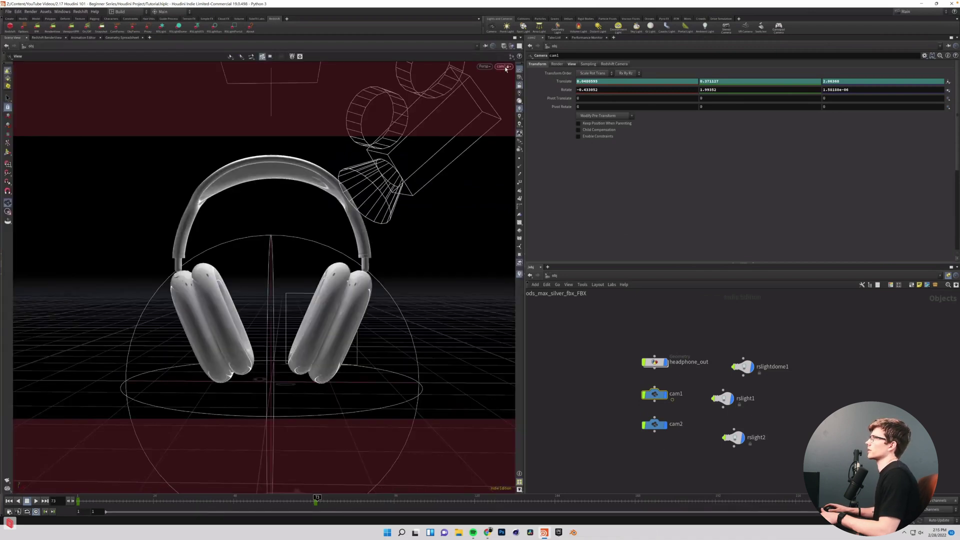
left_click(500, 66)
left_click(506, 98)
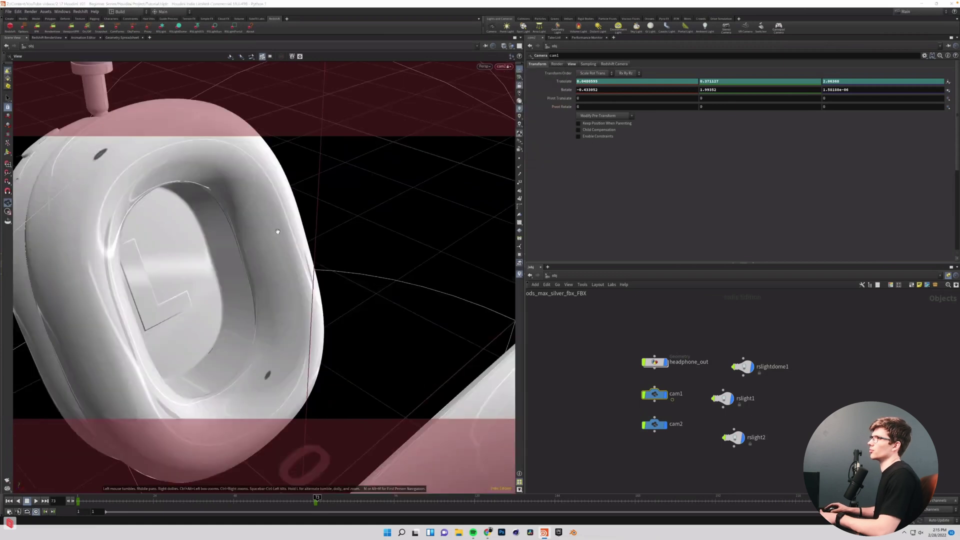
Tumble, dolly and pan cam2 into a close, angled side shot of the ear cup at frame 72
left_click_drag(290, 226, 281, 261)
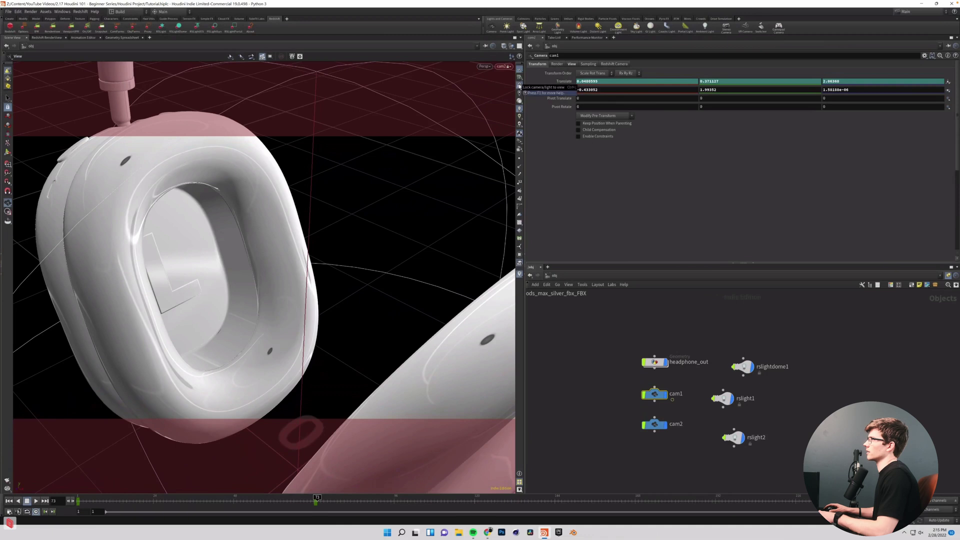
scroll(334, 350, "down", 5)
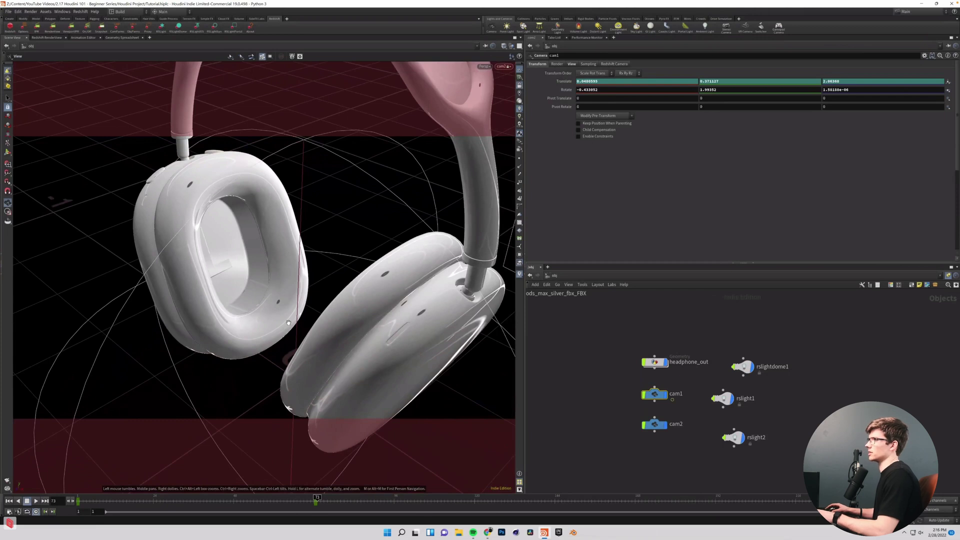
left_click_drag(303, 306, 374, 287)
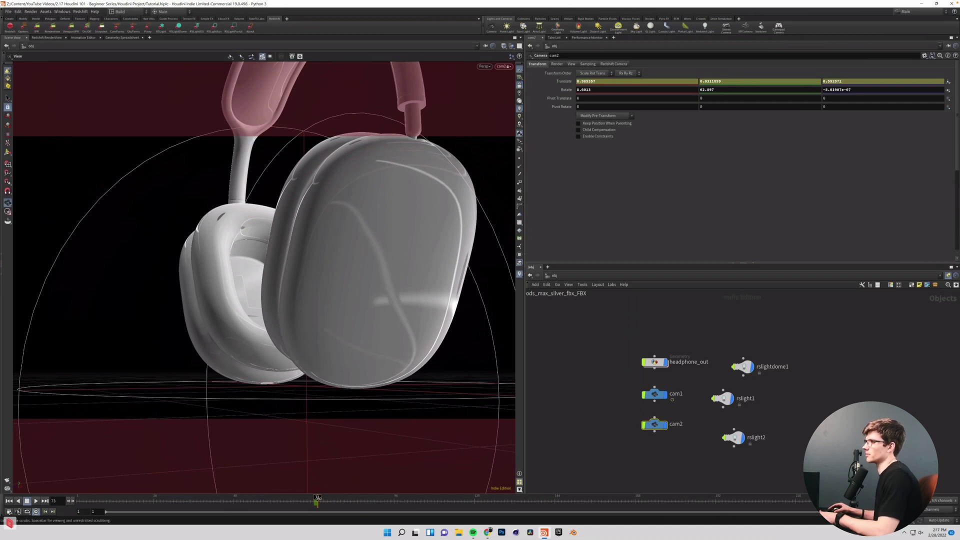
left_click_drag(316, 497, 315, 499)
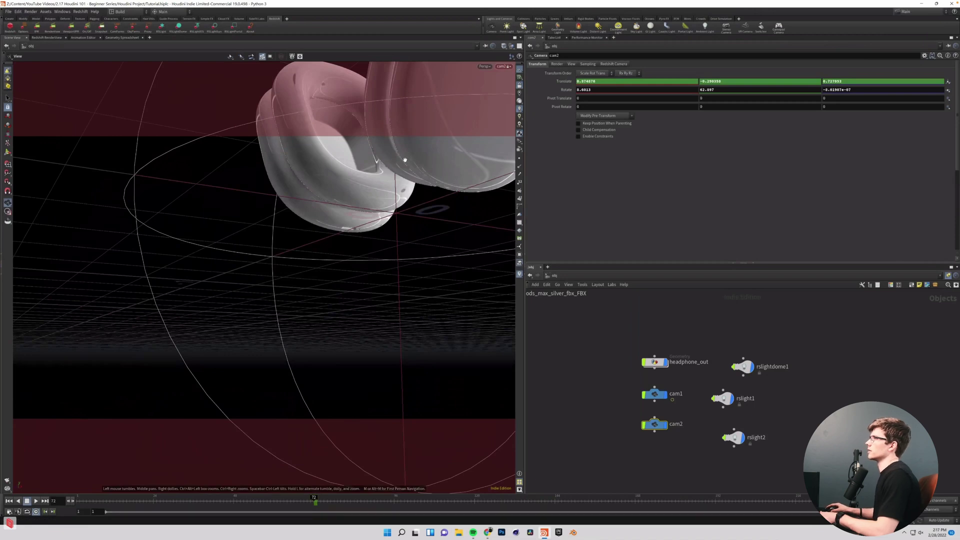
middle_click_drag(404, 167, 336, 274)
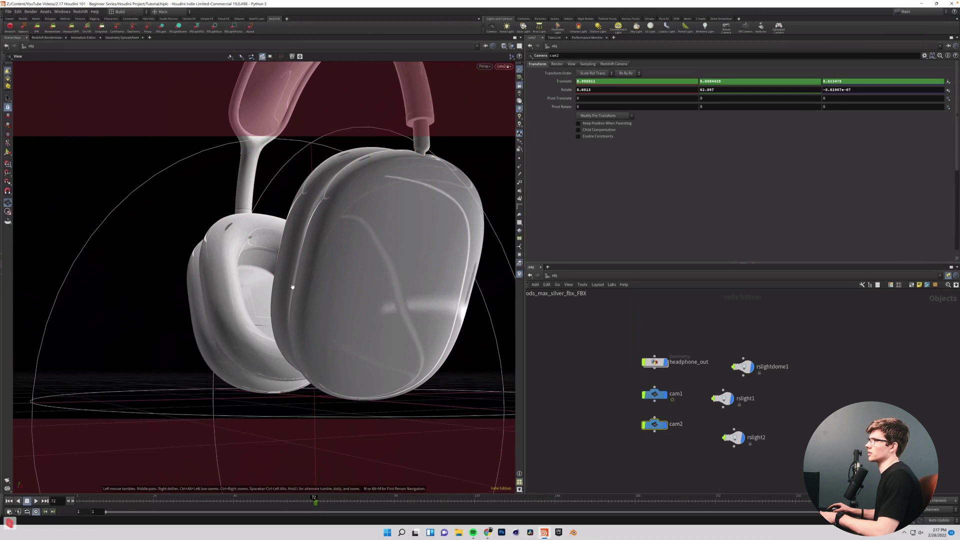
left_click_drag(305, 320, 324, 302)
mouse_move(328, 298)
middle_mouse_down()
mouse_move(323, 291)
mouse_move(325, 300)
middle_mouse_up()
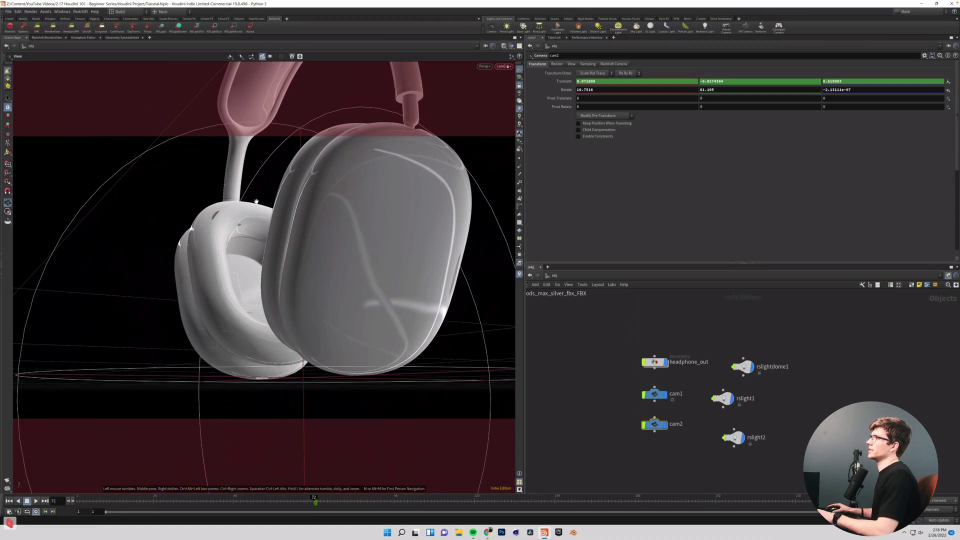
Key cam2's Translate and Rotate at frame 72
right_click(564, 83)
mouse_move(583, 98)
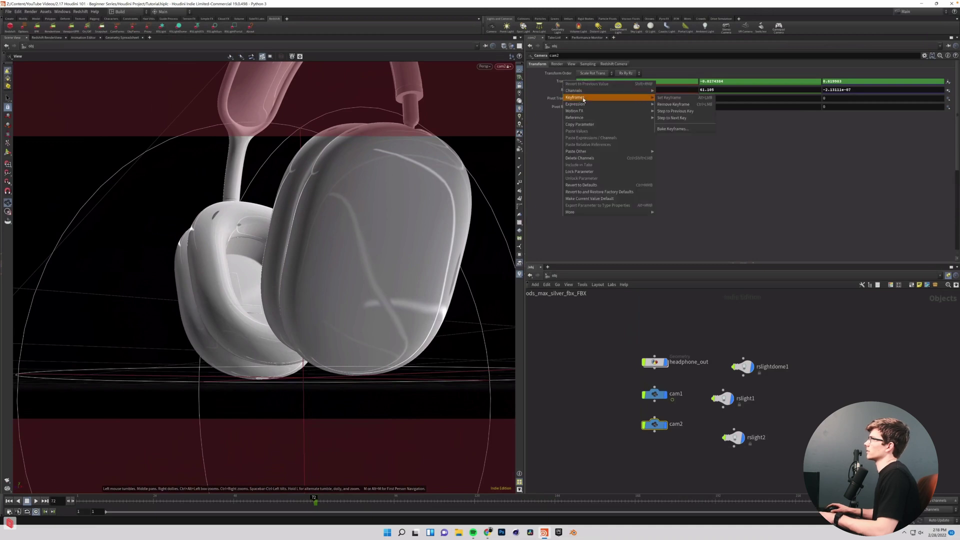
left_click(680, 126)
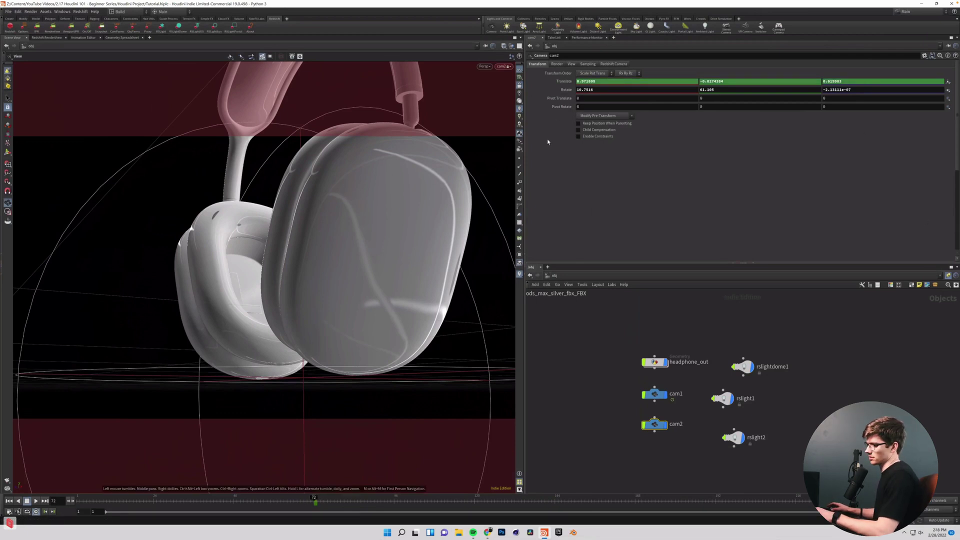
left_click(566, 91, "alt")
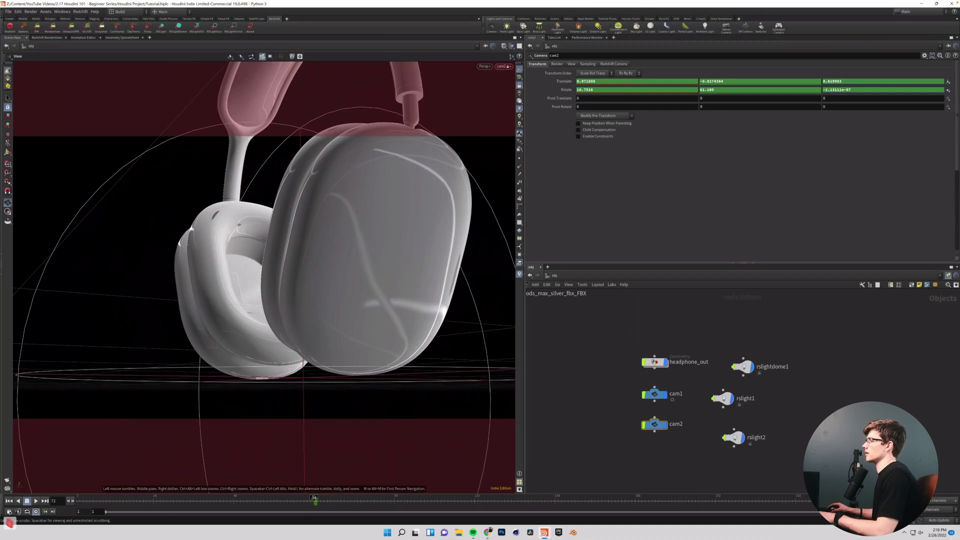
At about frame 144, move cam2 to a high angle, key Translate and Rotate, and save the scene
left_click_drag(314, 498, 555, 510)
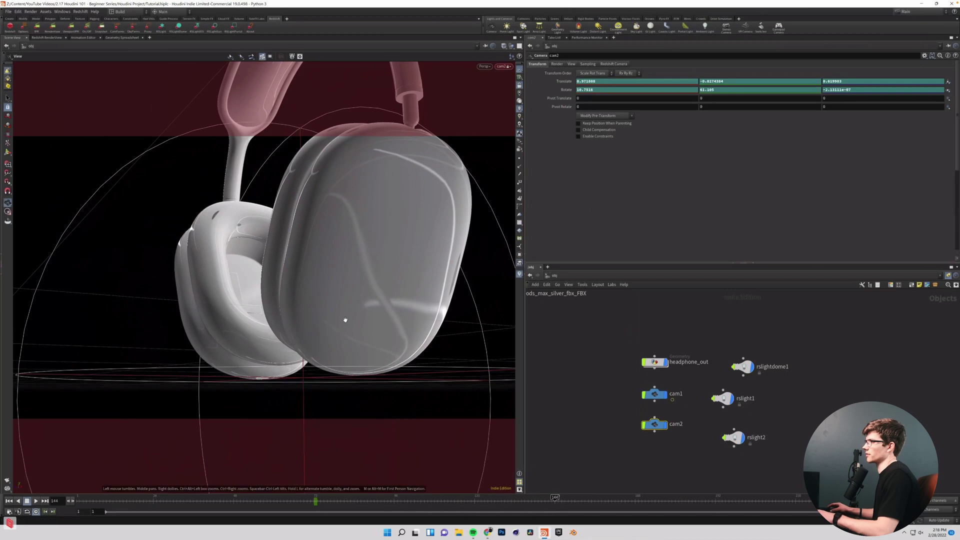
left_click_drag(349, 211, 340, 233)
scroll(341, 233, "down", 5)
scroll(317, 312, "up", 4)
left_click_drag(317, 313, 326, 323)
middle_click_drag(326, 324, 336, 321)
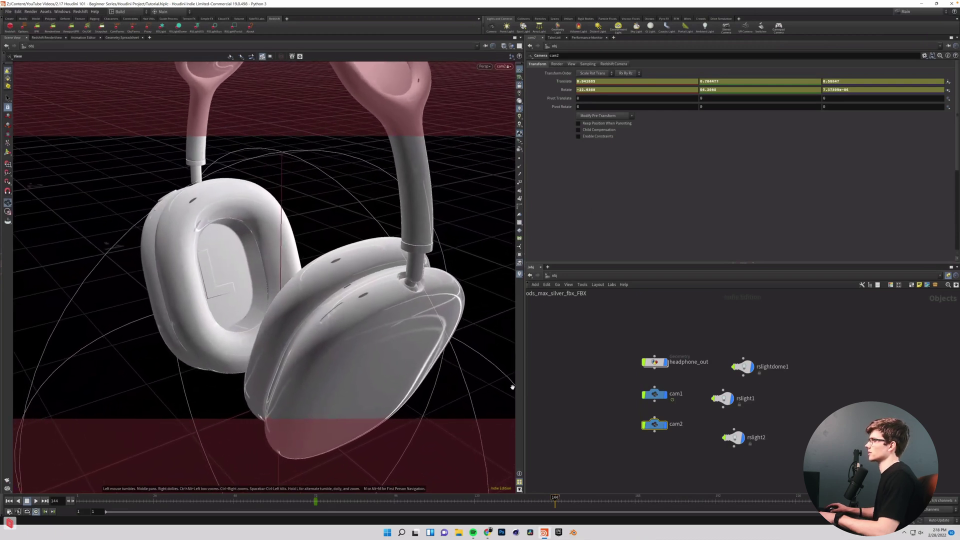
left_click(563, 82, "alt")
left_click(567, 90, "alt")
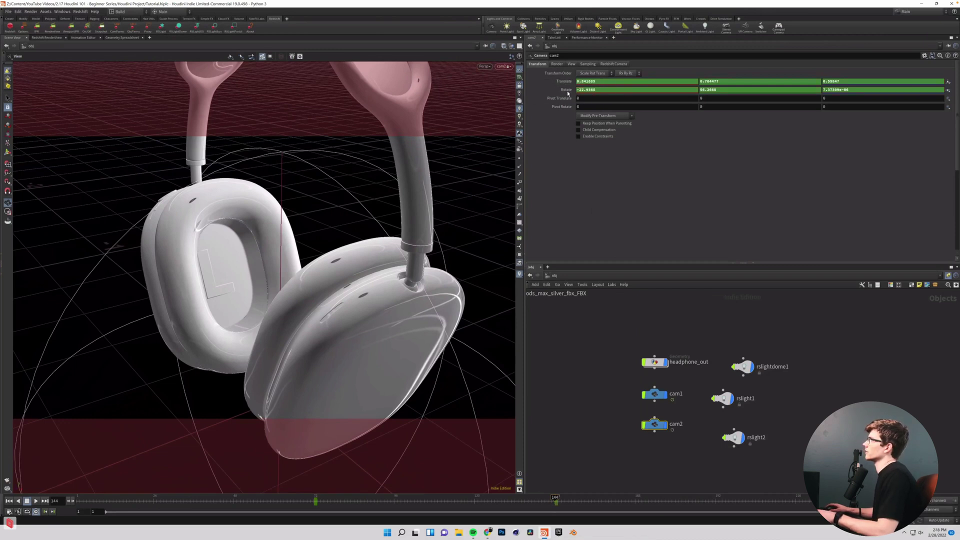
left_click_drag(555, 498, 403, 491)
key("ctrl+s")
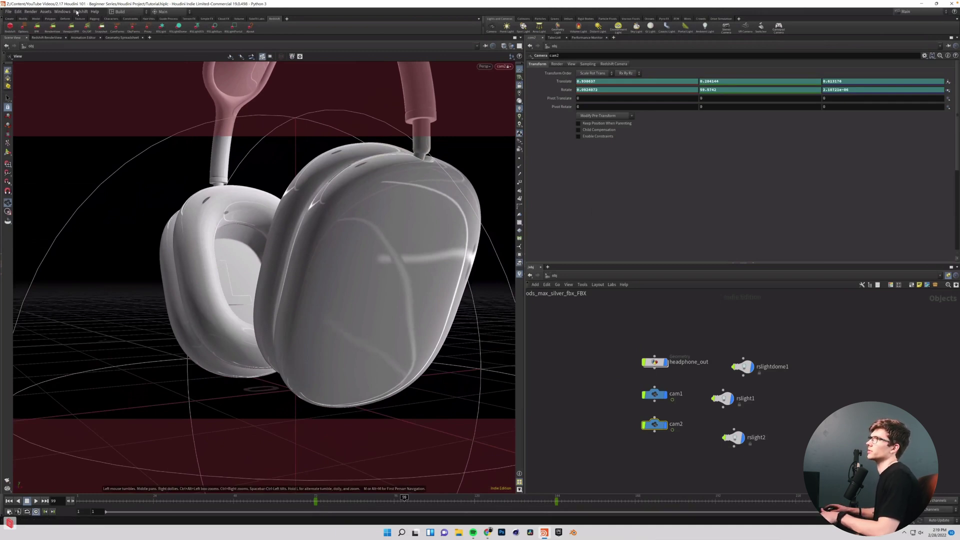
Set all of cam2's keyframes to straight linear interpolation in the Animation Editor, then close it
left_click(64, 11)
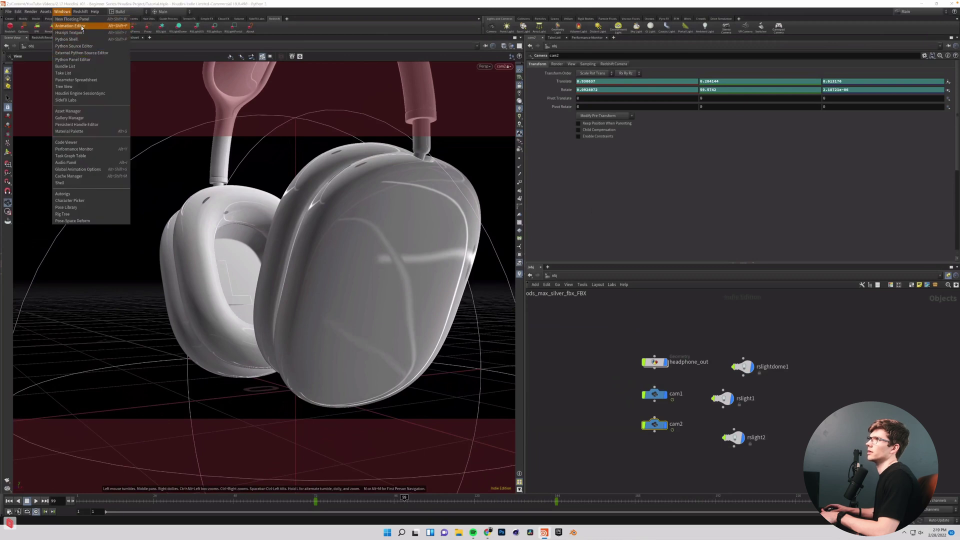
left_click(78, 32)
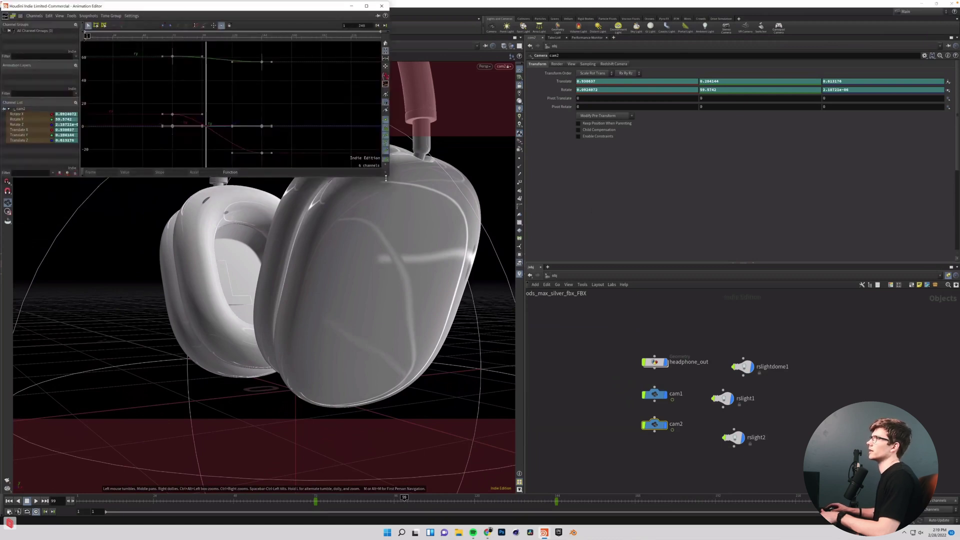
left_click_drag(387, 178, 620, 400)
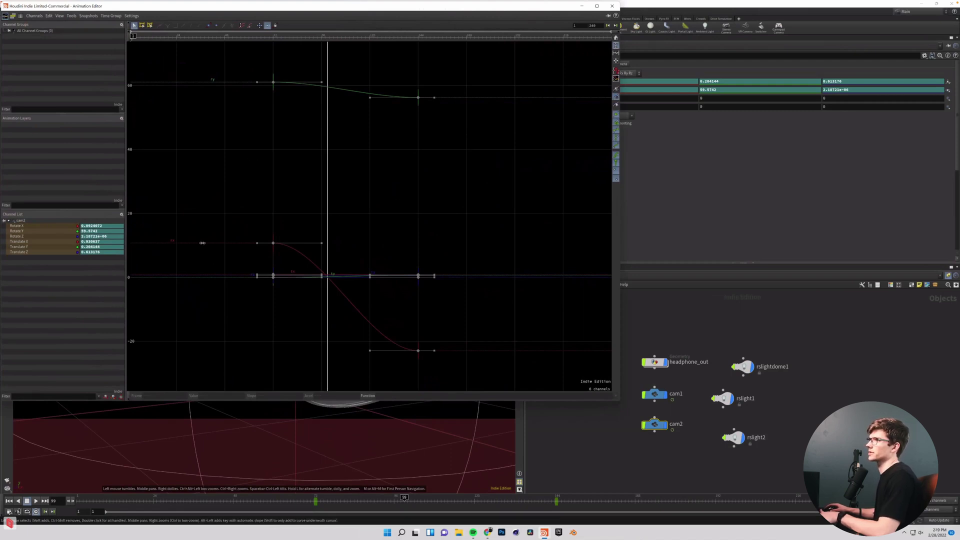
key("ctrl+a")
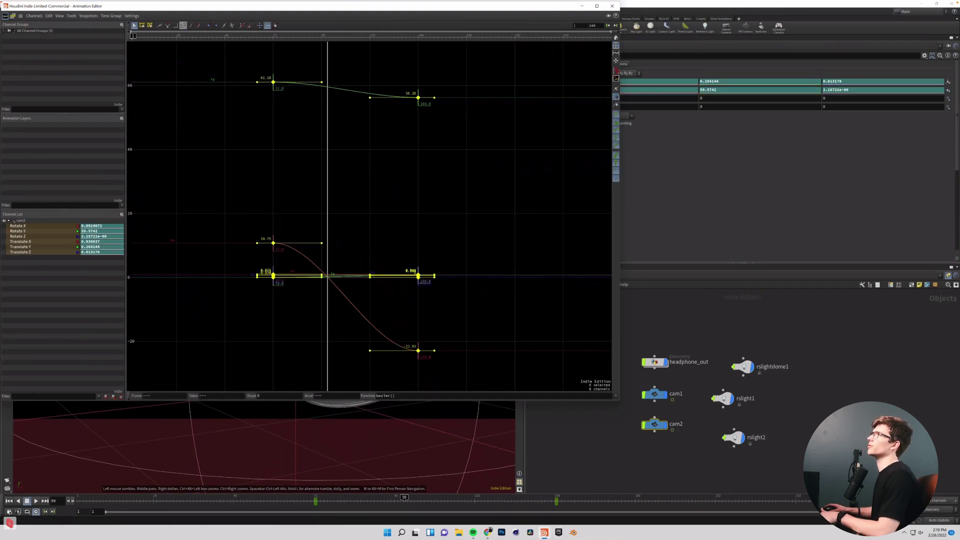
left_click(191, 25)
left_click(190, 25)
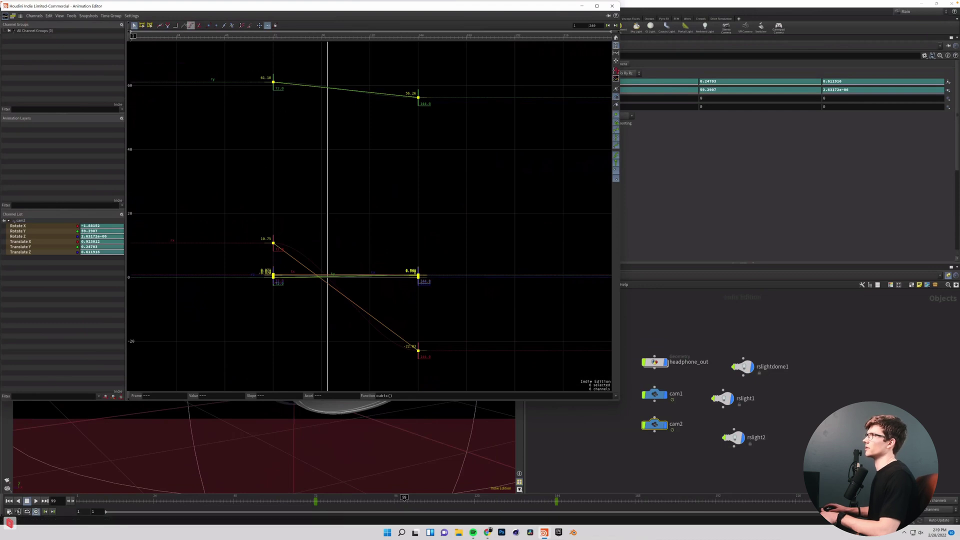
left_click(611, 6)
left_click_drag(333, 502, 310, 501)
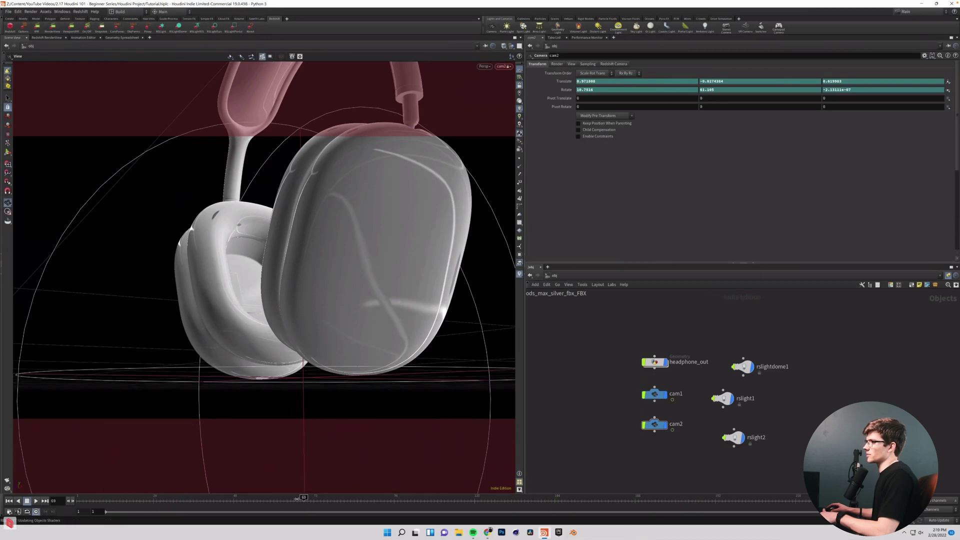
left_click_drag(295, 499, 190, 503)
left_click_drag(301, 507, 200, 512)
left_click_drag(92, 509, 79, 510)
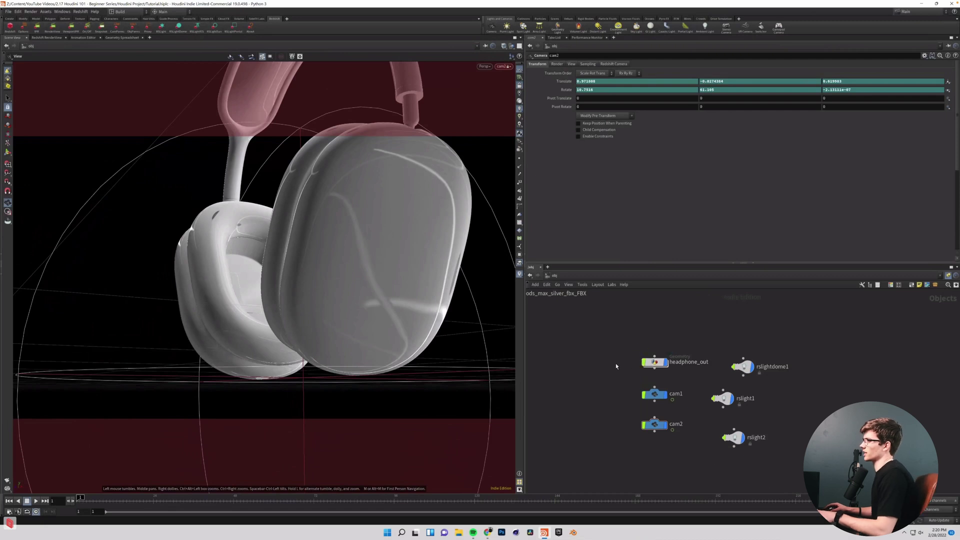
Add a Switcher node, switcher1, and wire cam1 and cam2 into it
key("Tab")
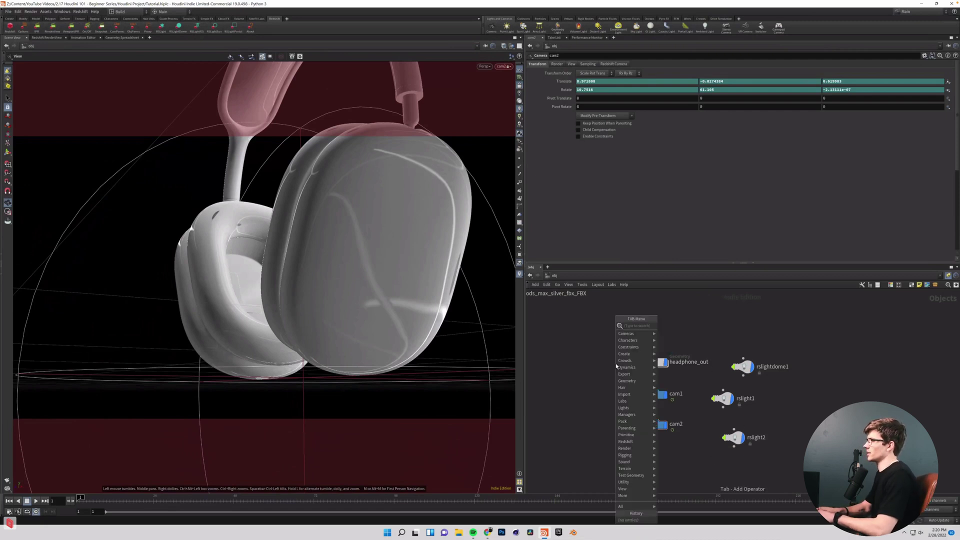
type("swi")
key("Return")
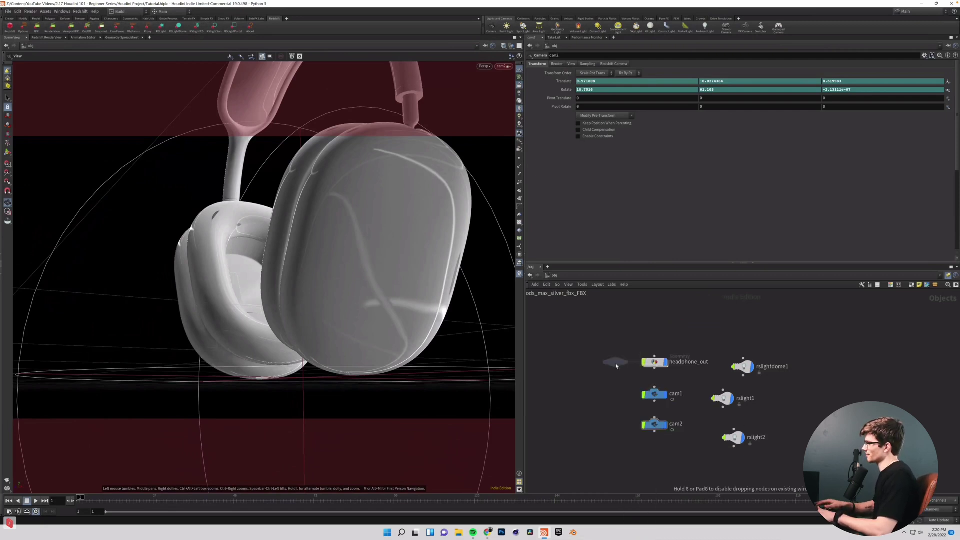
left_click(599, 404)
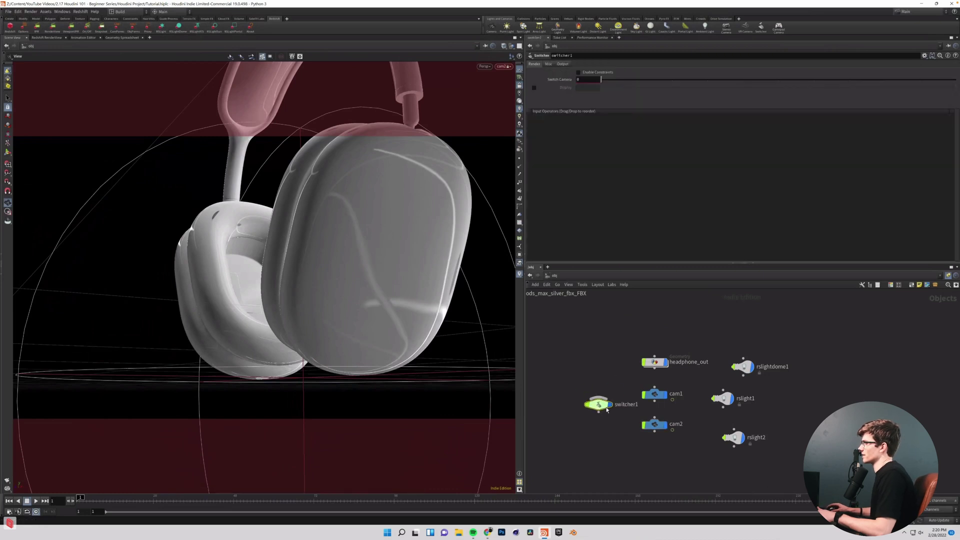
left_click_drag(652, 398, 572, 385)
left_click_drag(657, 428, 600, 400)
left_click(623, 382)
left_click_drag(547, 353, 611, 385)
left_click(581, 394)
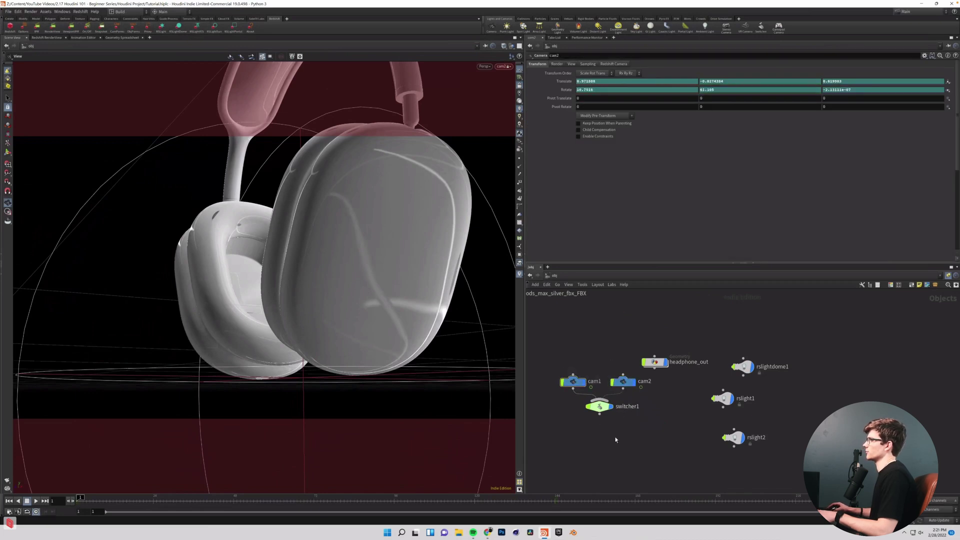
left_click(591, 409)
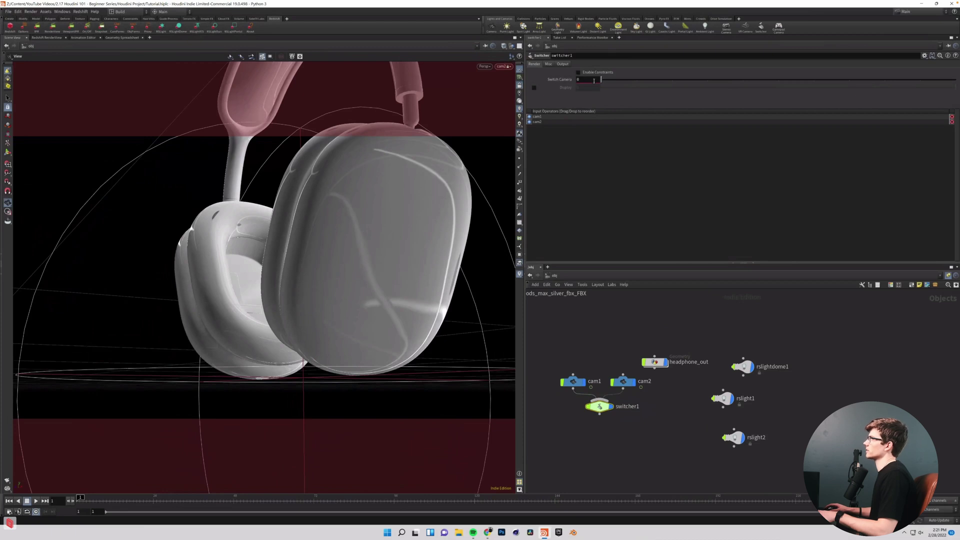
Rename the cameras from cam1 and cam2 to cam0 and cam1
double_click(603, 380)
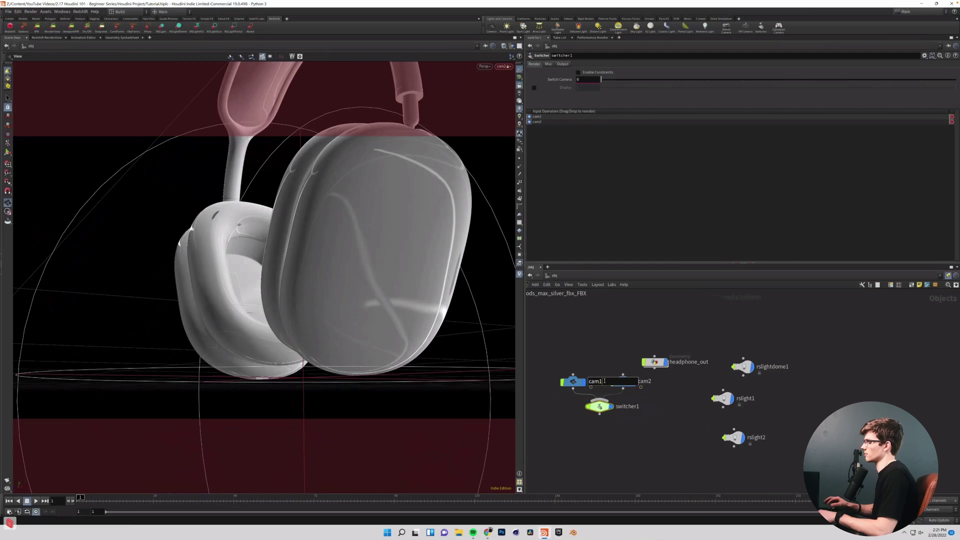
type("0")
key("Return")
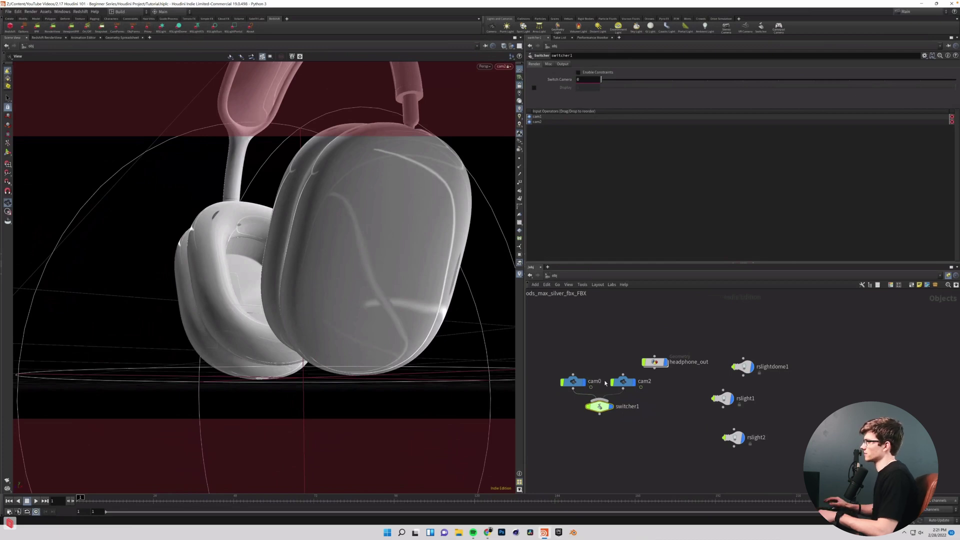
double_click(650, 381)
key("BackSpace")
key("Return")
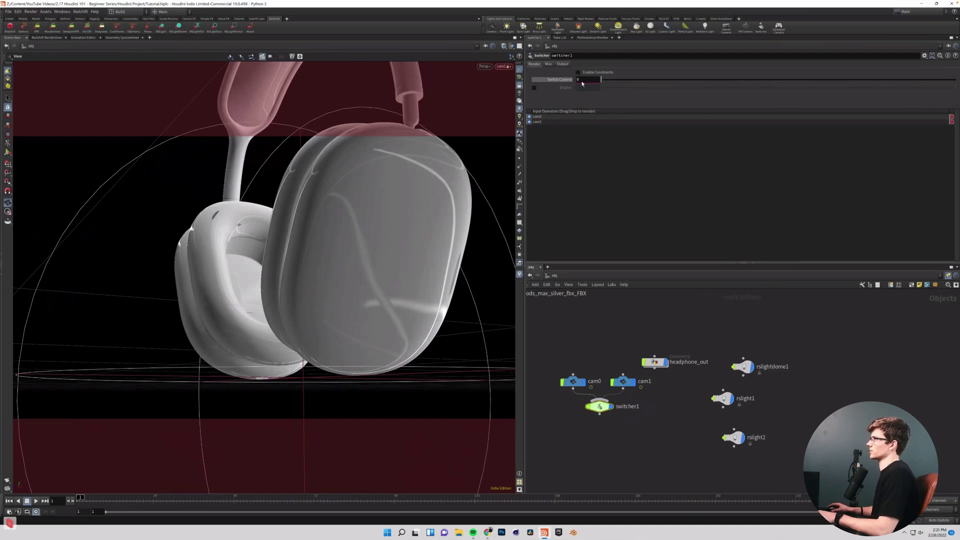
Move cam0, cam1 and switcher1 down and left, then select switcher1 alone
left_click_drag(626, 425, 569, 376)
left_click_drag(571, 384, 561, 394)
left_click(587, 368)
left_click_drag(623, 441, 576, 415)
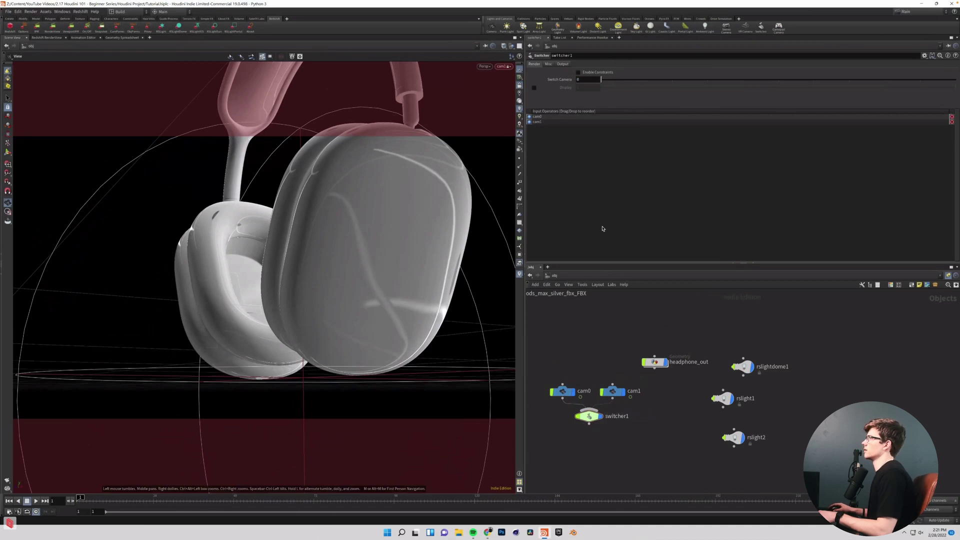
Key switcher1's Switch Camera at 0 on frames 1 and 71, and at 1 on frame 72
left_click(559, 81, "alt")
left_click_drag(80, 499, 314, 499)
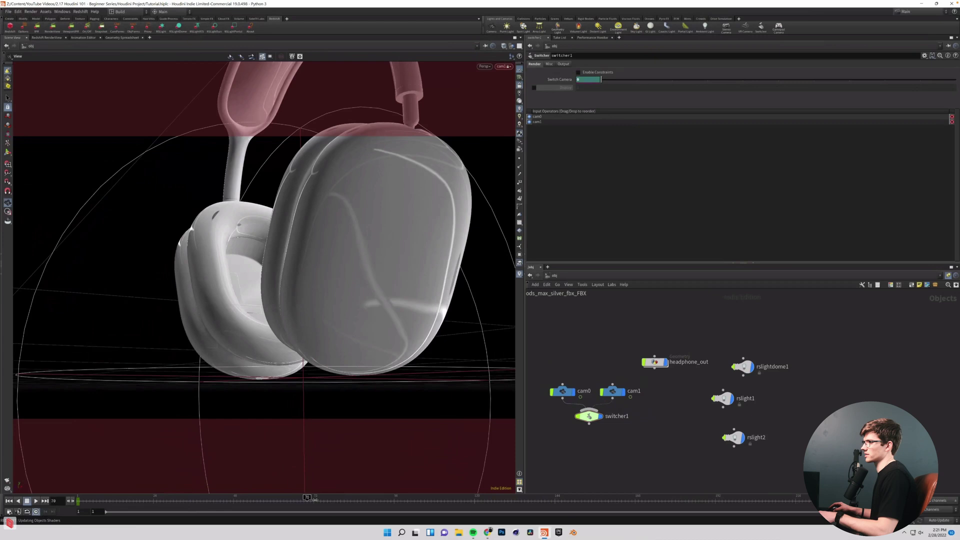
left_click(559, 80, "alt")
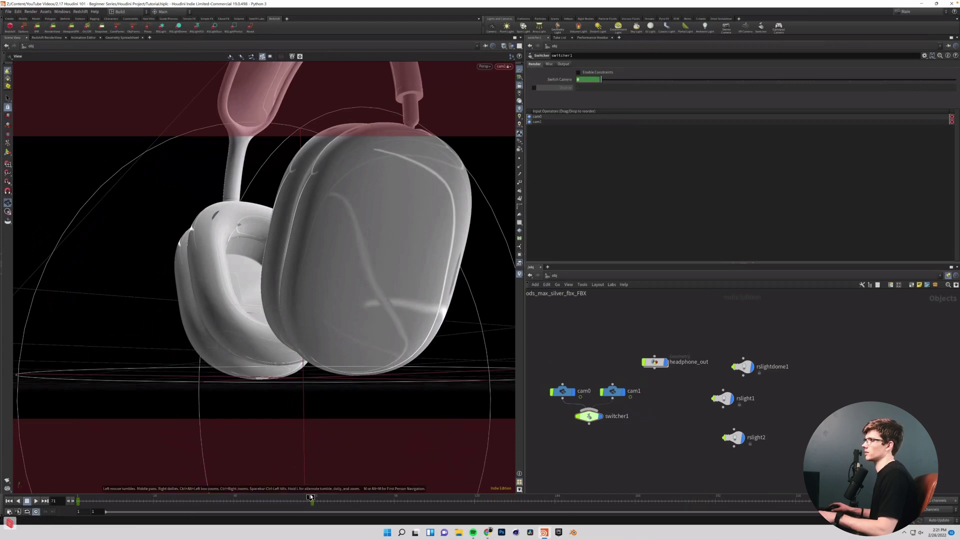
left_click_drag(311, 496, 313, 498)
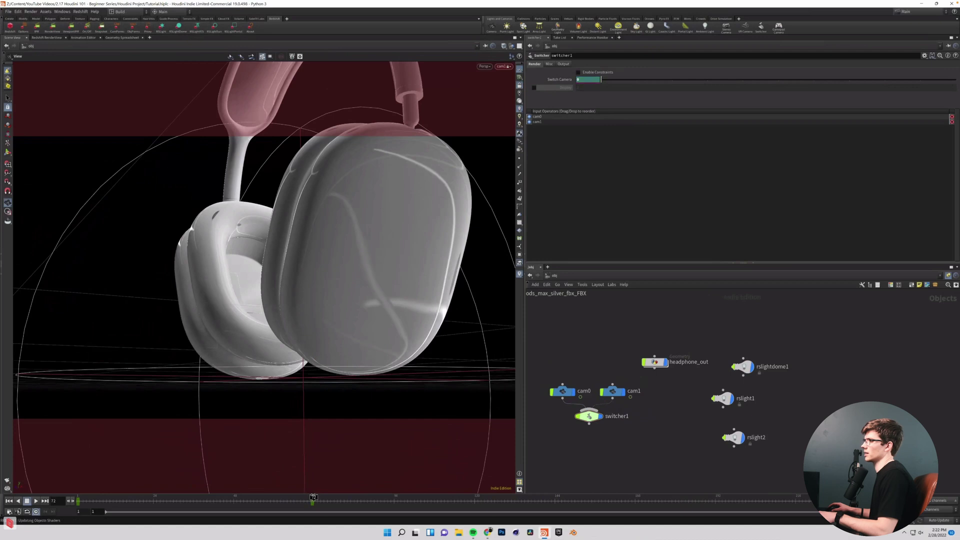
left_click(566, 80, "alt")
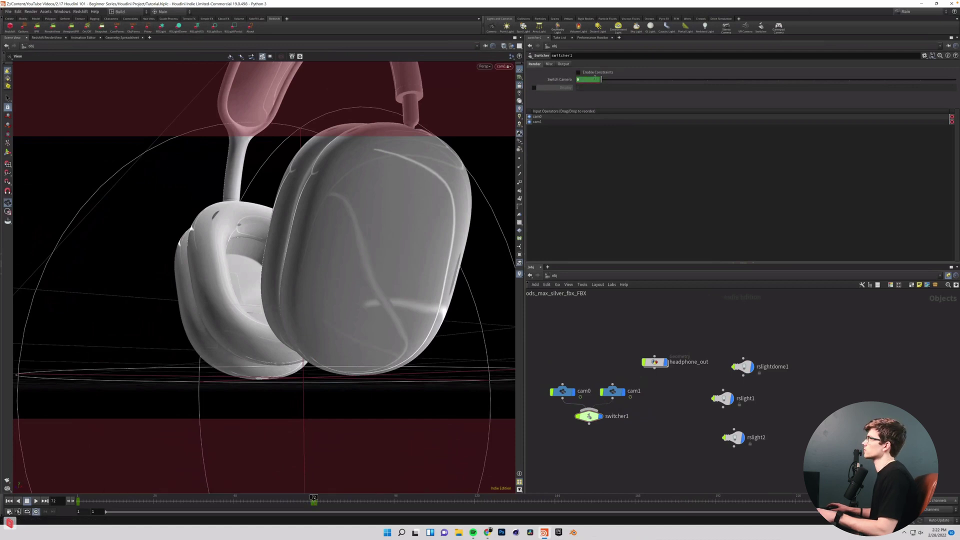
left_click(622, 81)
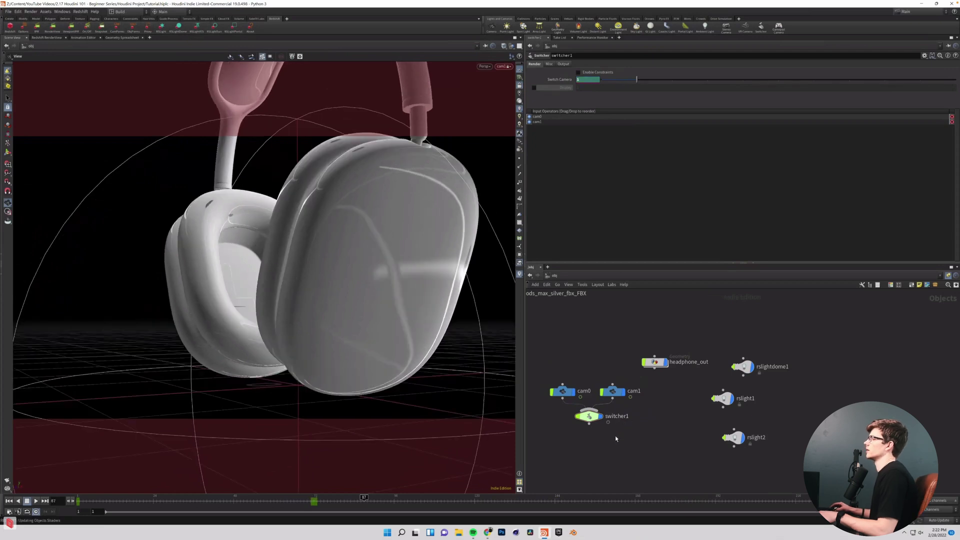
left_click_drag(580, 418, 580, 418)
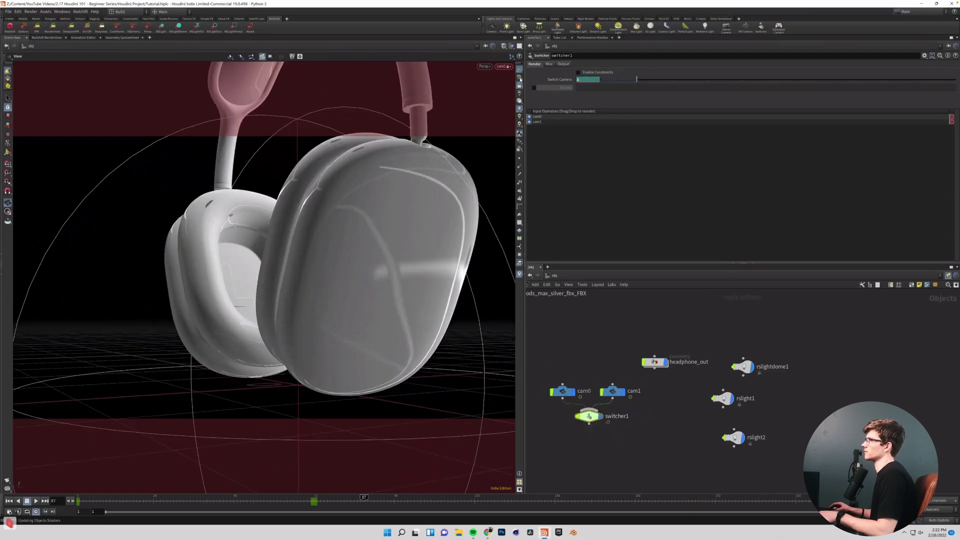
left_click(507, 66)
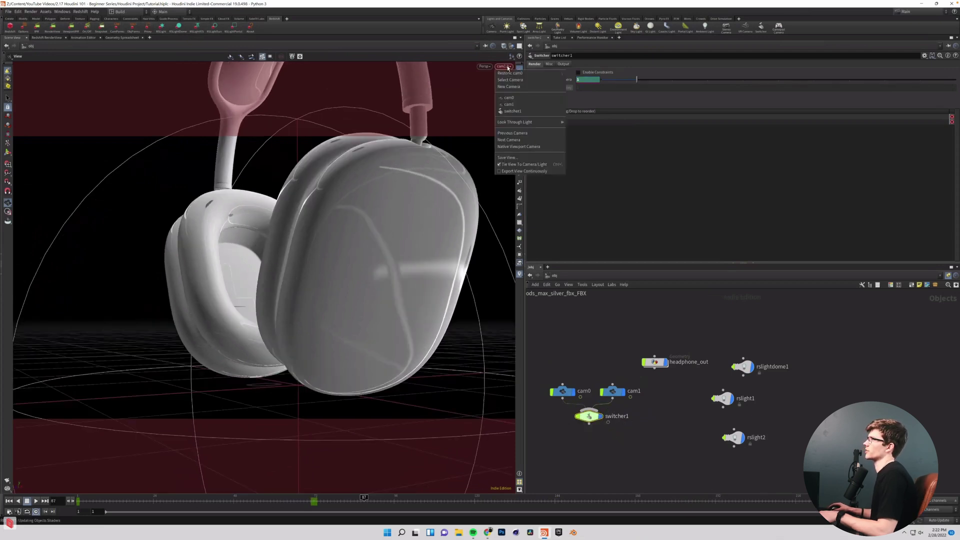
Look through switcher1 and play the animation from the first frame
left_click(511, 112)
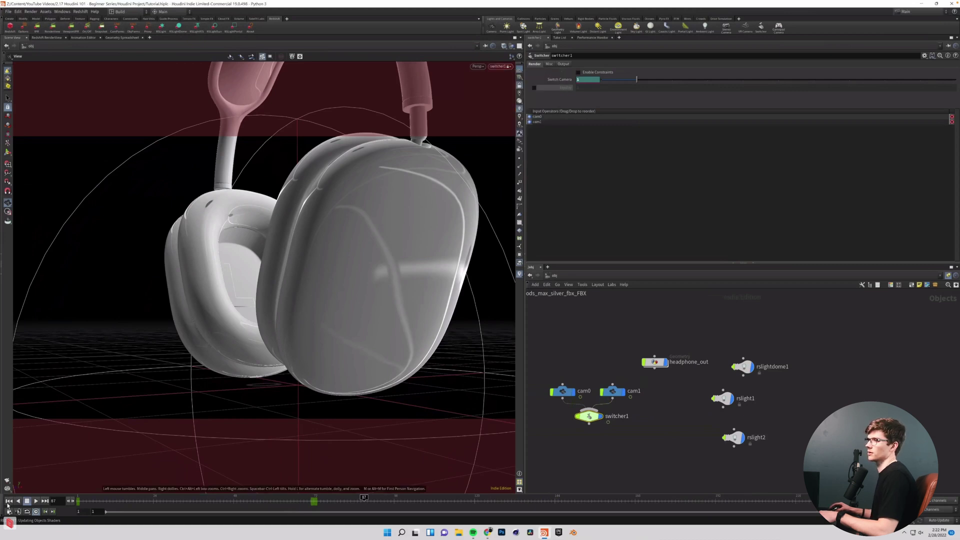
key("ctrl+Up")
left_click(36, 501)
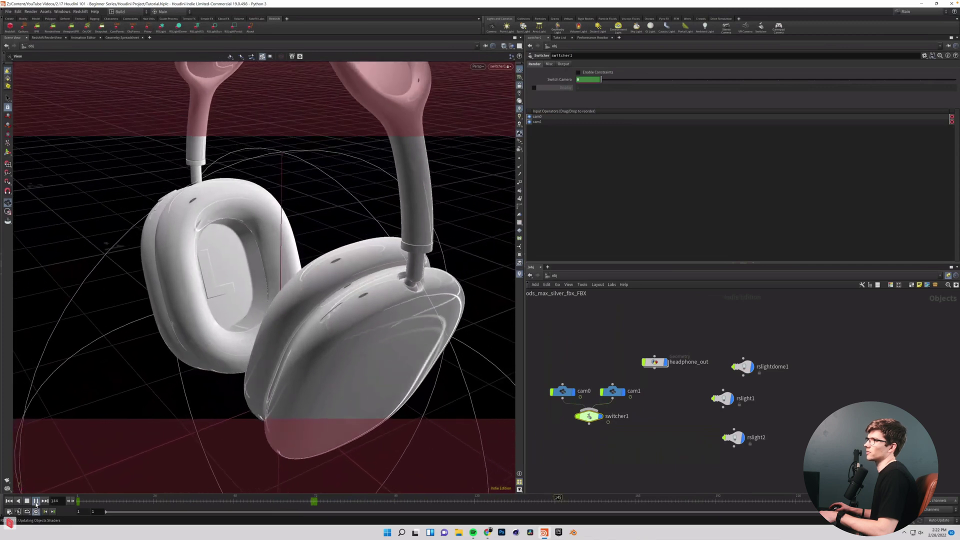
left_click(36, 501)
Scrub to frames 35, 71, 11, 143 and 139 to check the cam0-to-cam1 cut
left_click_drag(598, 498, 93, 501)
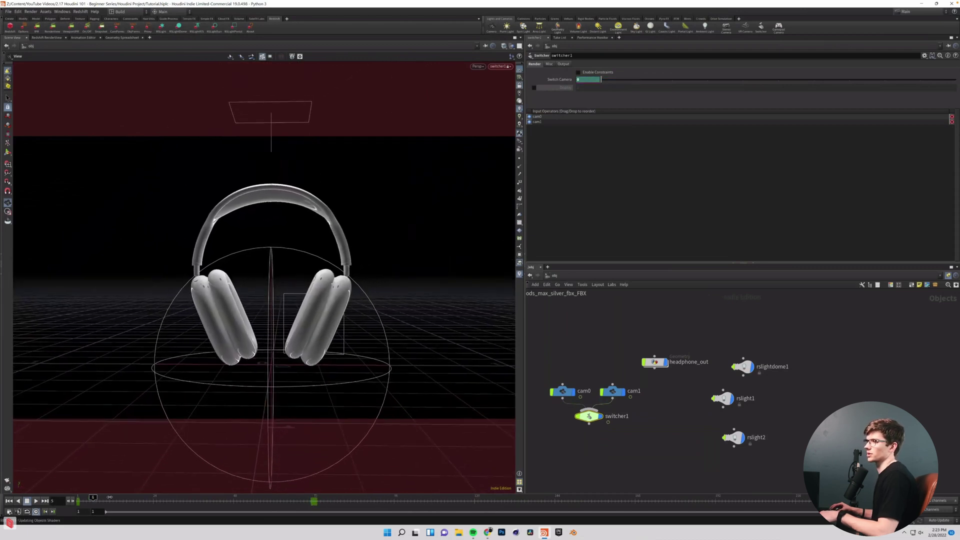
left_click(315, 498)
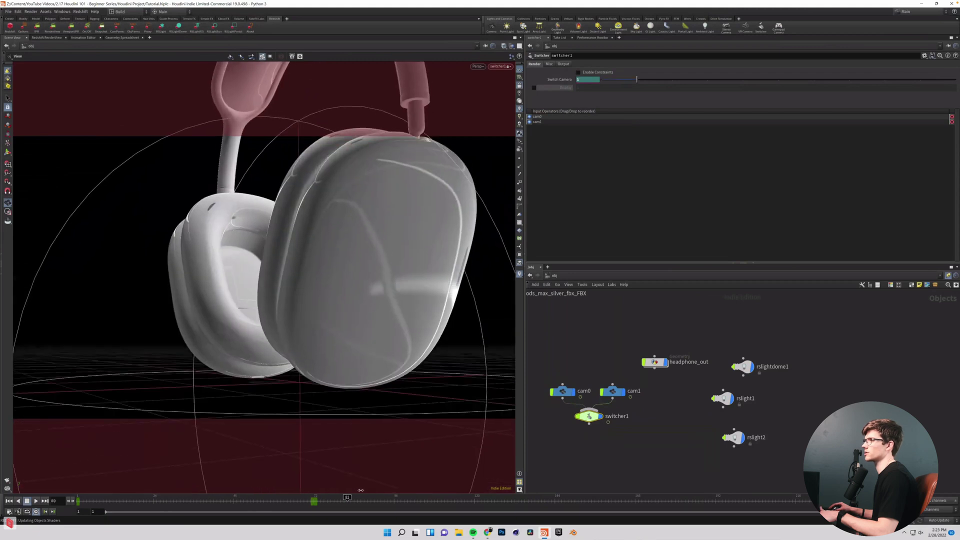
left_click(109, 499)
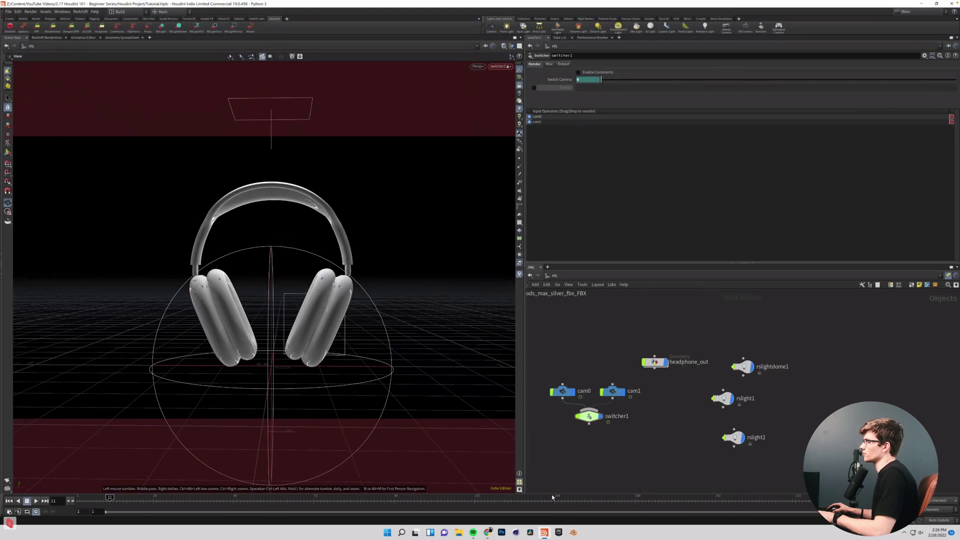
left_click(552, 497)
mouse_move(558, 497)
left_mouse_down()
mouse_move(540, 500)
mouse_move(552, 499)
left_mouse_up()
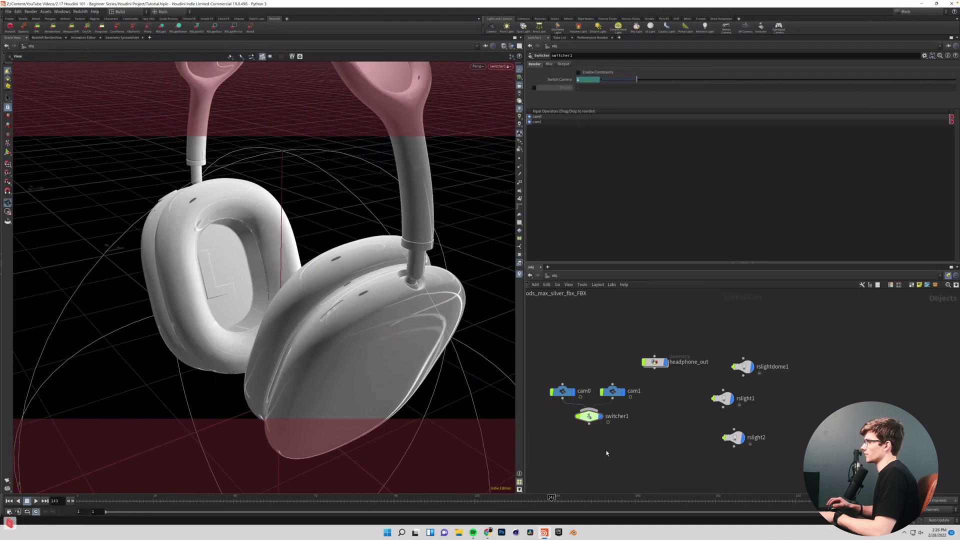
Add a new Camera node, cam2, and place it next to cam1
key("Tab")
type("ca")
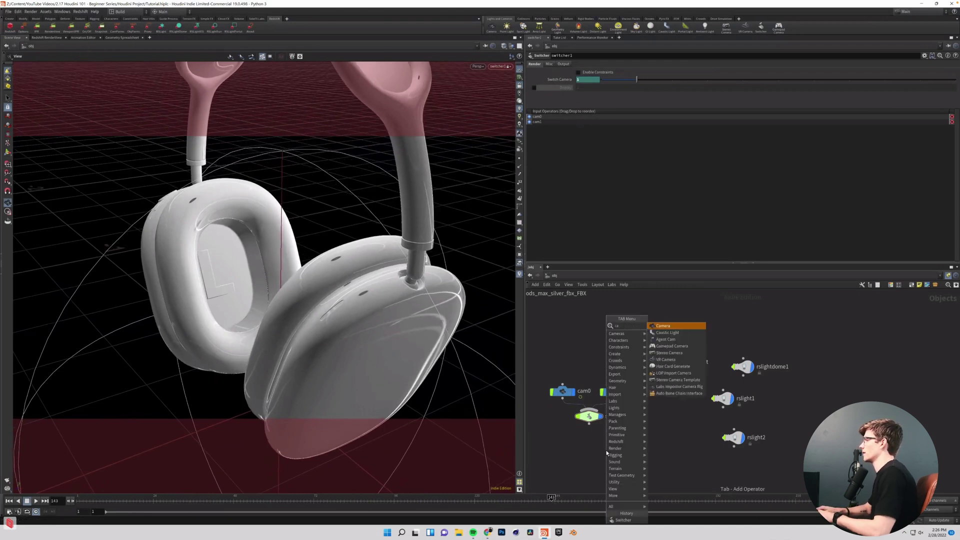
key("Return")
left_click(607, 453)
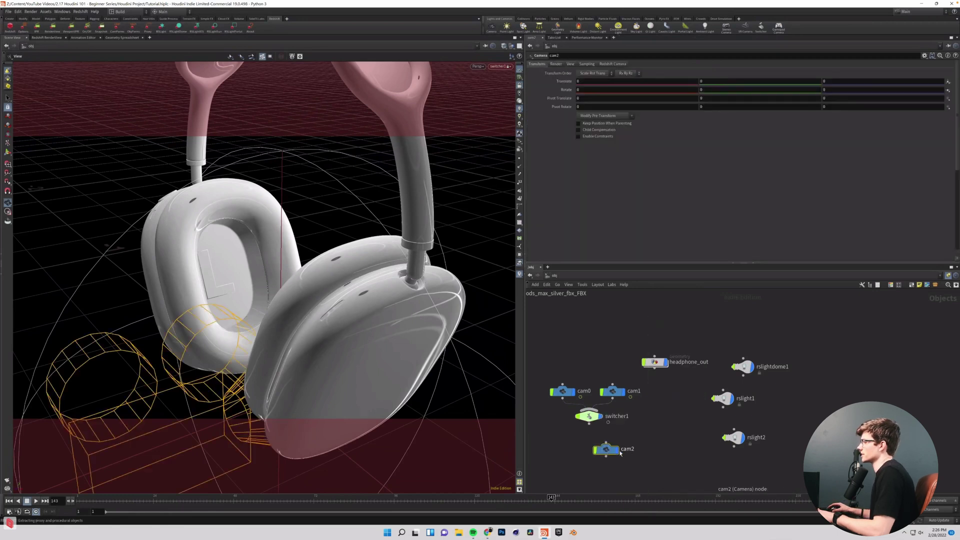
left_click_drag(607, 451, 671, 394)
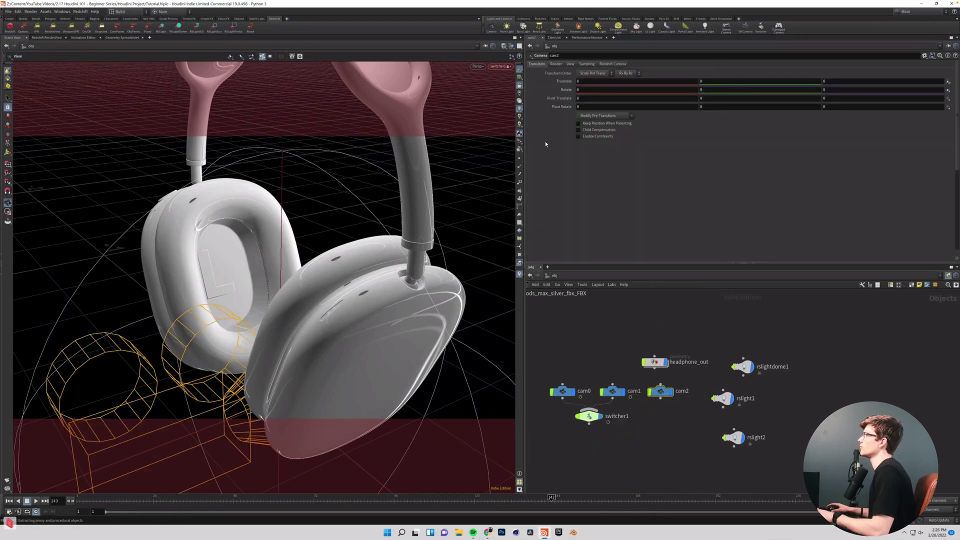
Look through cam2, frame the whole headphones at an angle, then go inside cam2
left_click(502, 67)
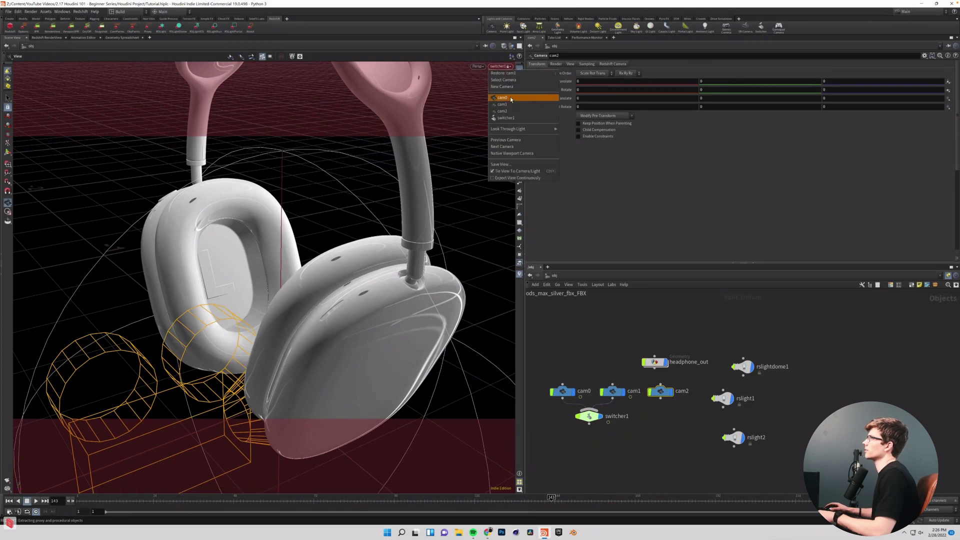
left_click(502, 111)
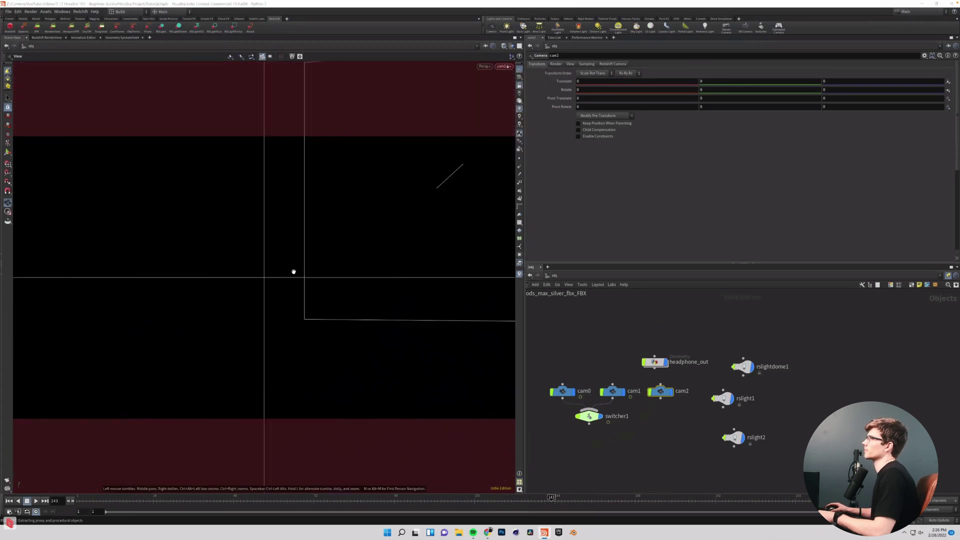
right_click_drag(293, 353, 349, 176)
middle_click_drag(349, 176, 363, 265)
right_click_drag(363, 265, 332, 282)
left_click_drag(332, 281, 300, 307)
middle_click_drag(315, 284, 302, 298)
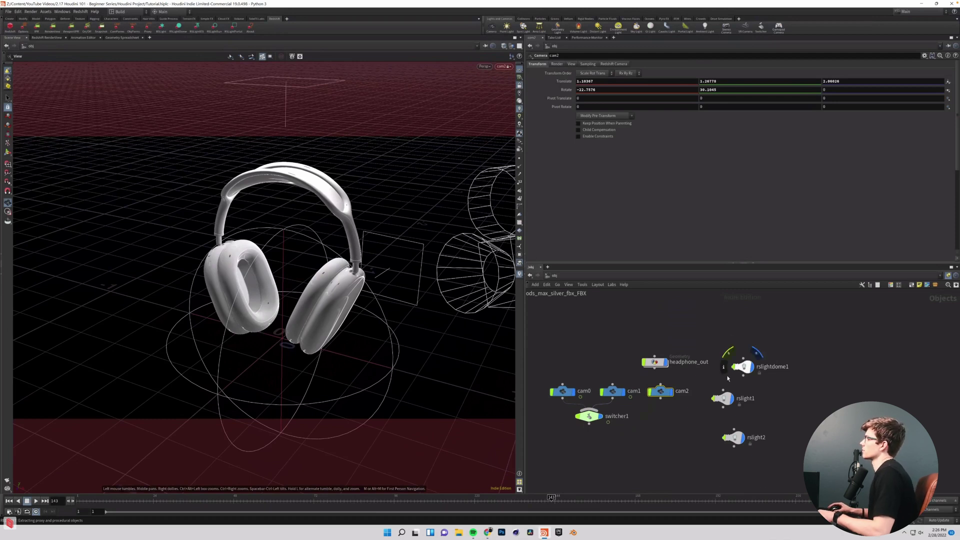
mouse_move(663, 396)
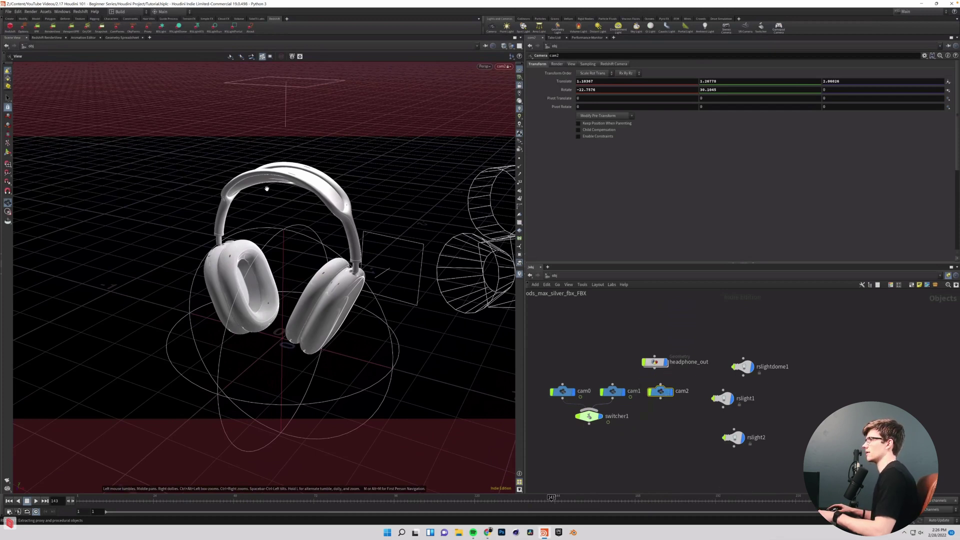
left_click_drag(310, 261, 295, 269)
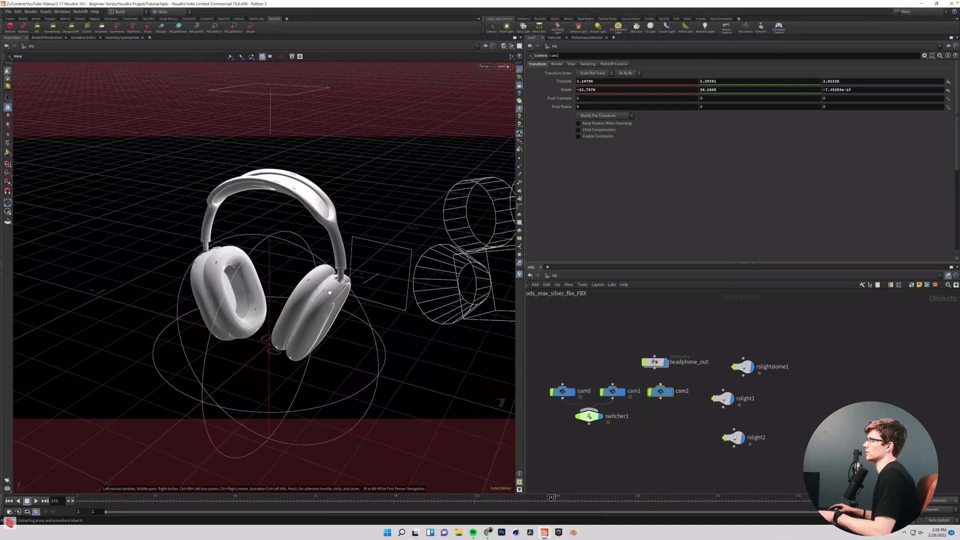
double_click(660, 394)
Inside cam2, add a Constraints Network and place it beside xform1
middle_click_drag(667, 393, 648, 383)
left_click_drag(643, 330, 717, 413)
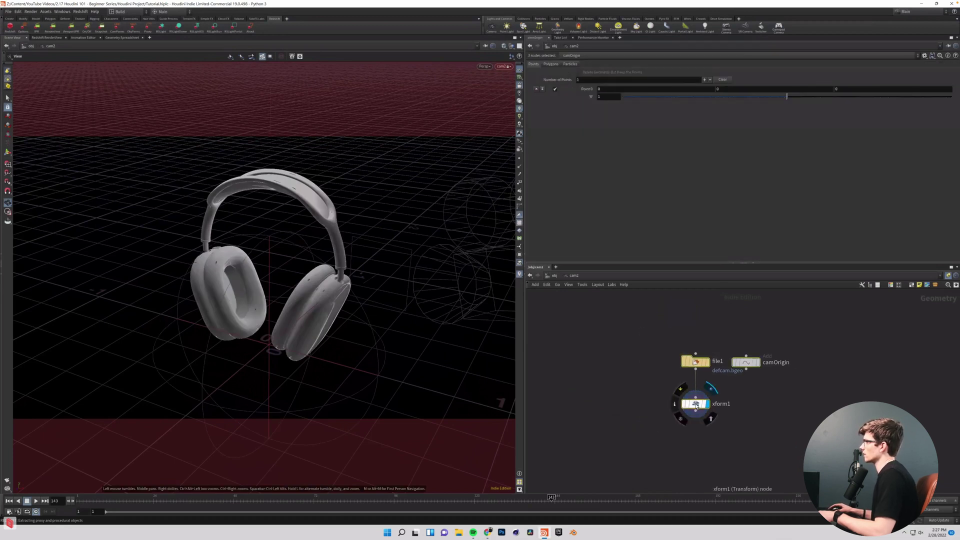
middle_click_drag(696, 406, 620, 400)
left_click(738, 388)
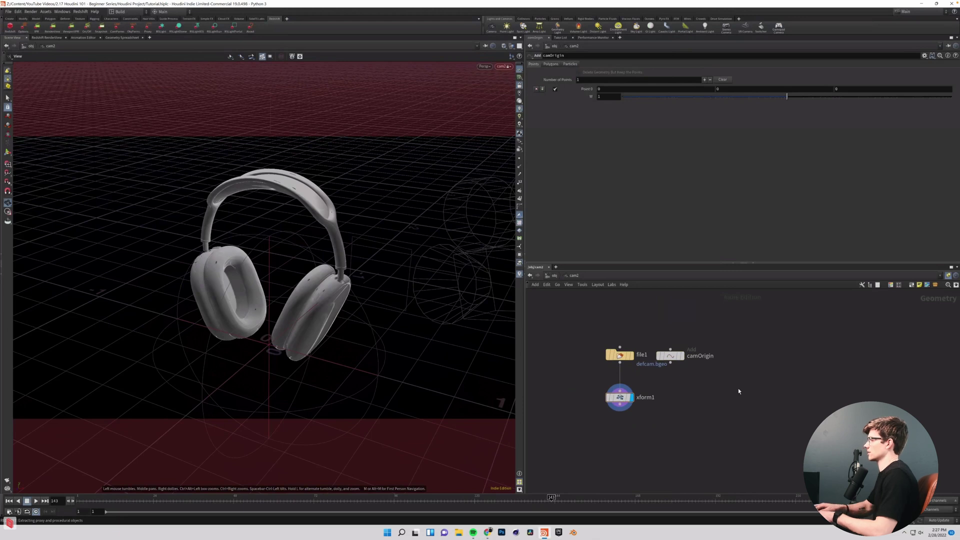
key("Tab")
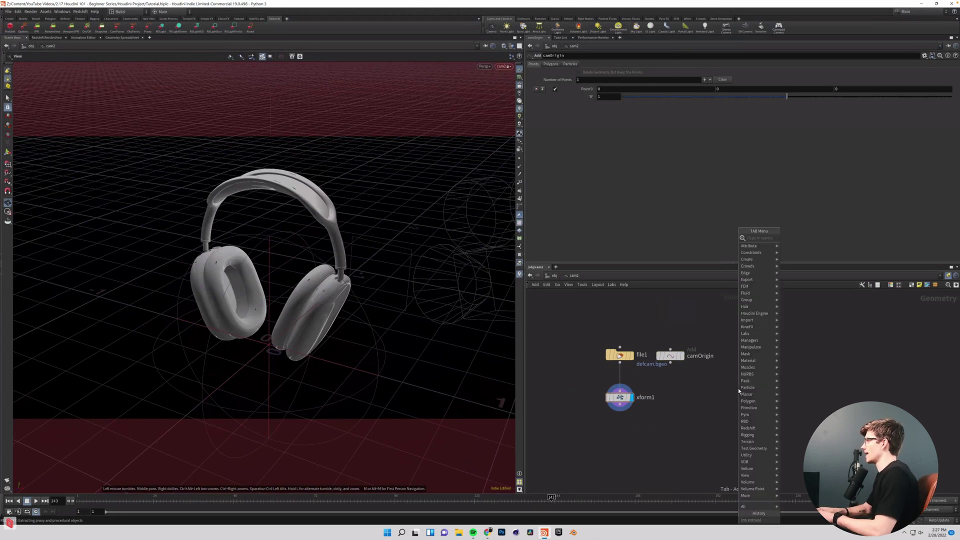
type("constrain")
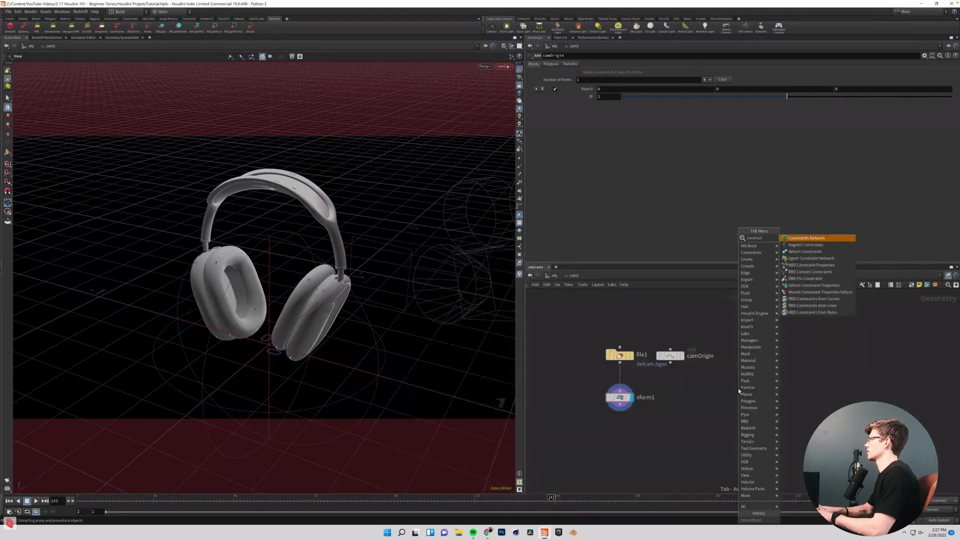
key("Return")
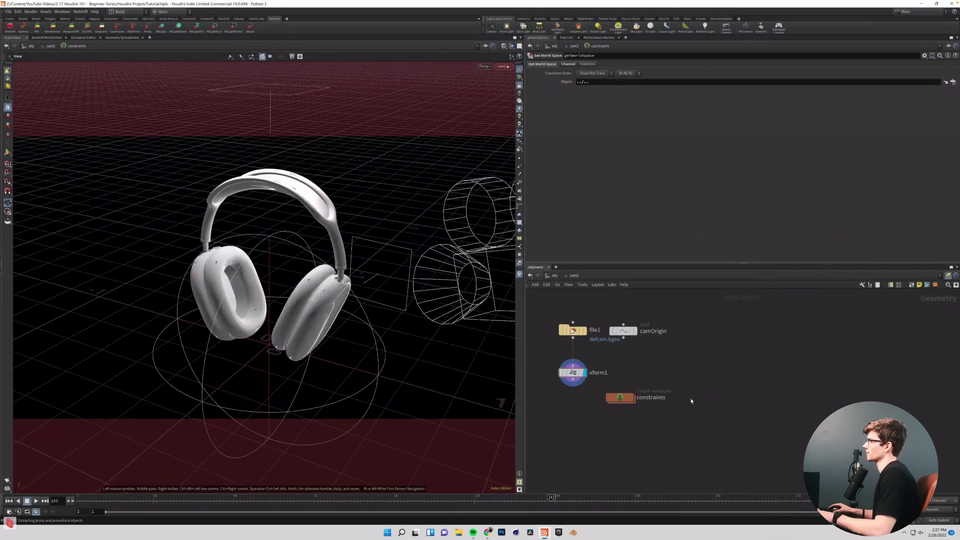
left_click_drag(623, 401, 640, 373)
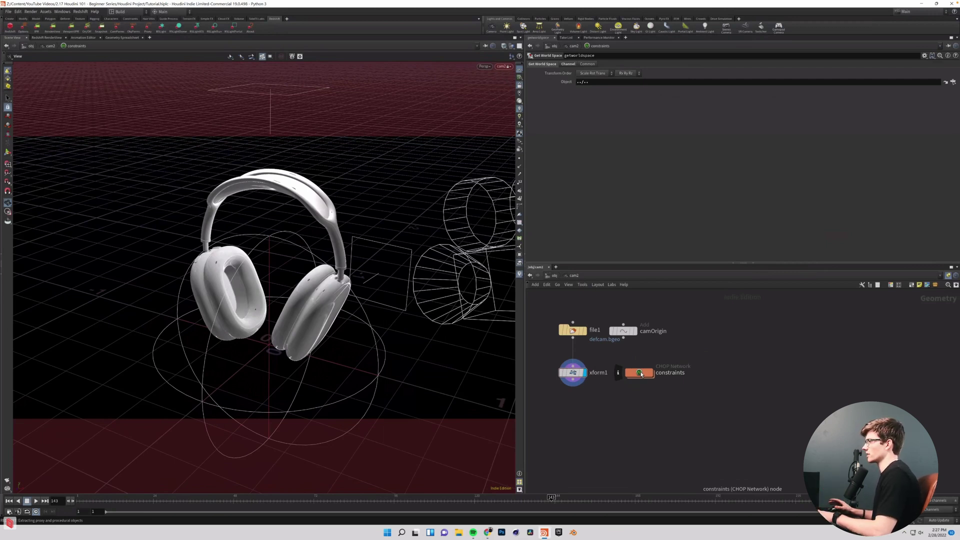
Inside the constraints network, add a Look At node fed by getworldspace in its first input
double_click(641, 373)
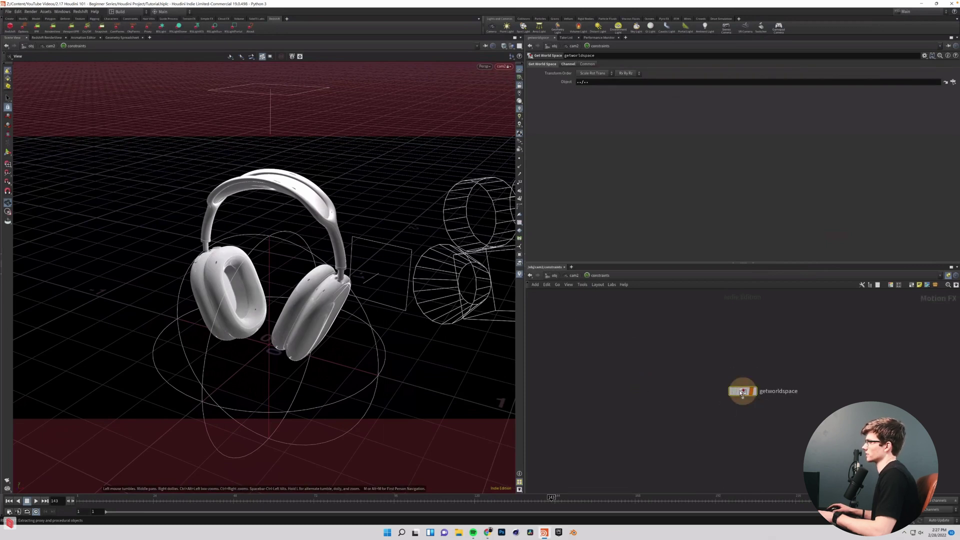
left_click_drag(736, 397, 679, 355)
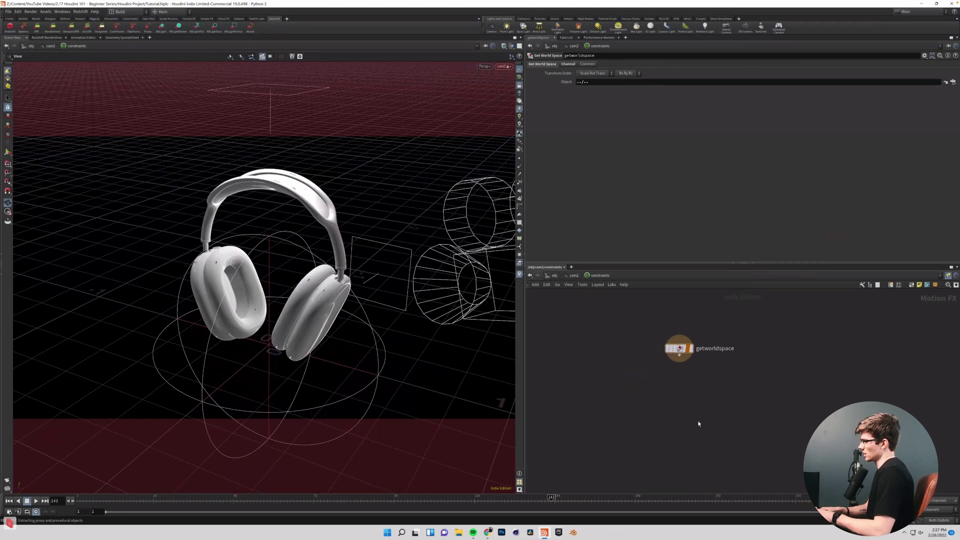
key("Tab")
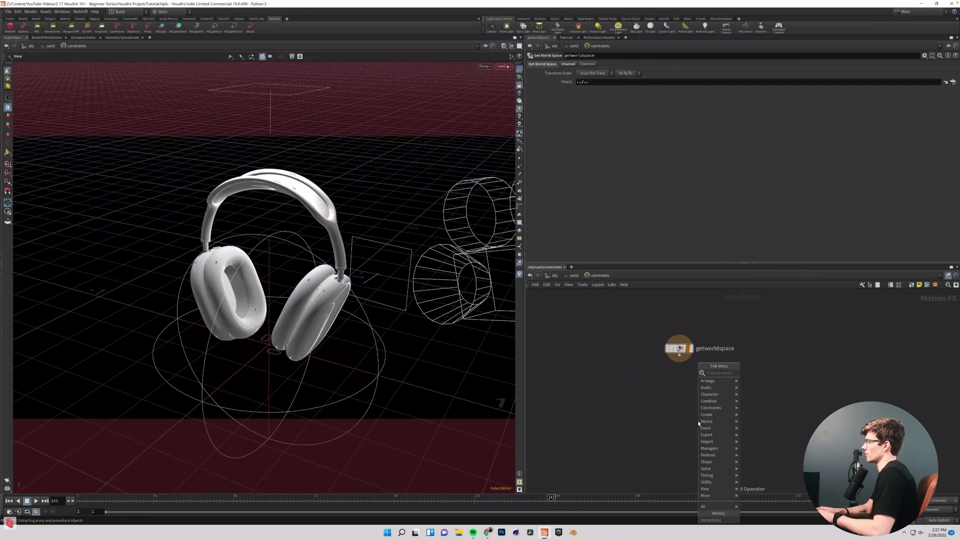
type("look")
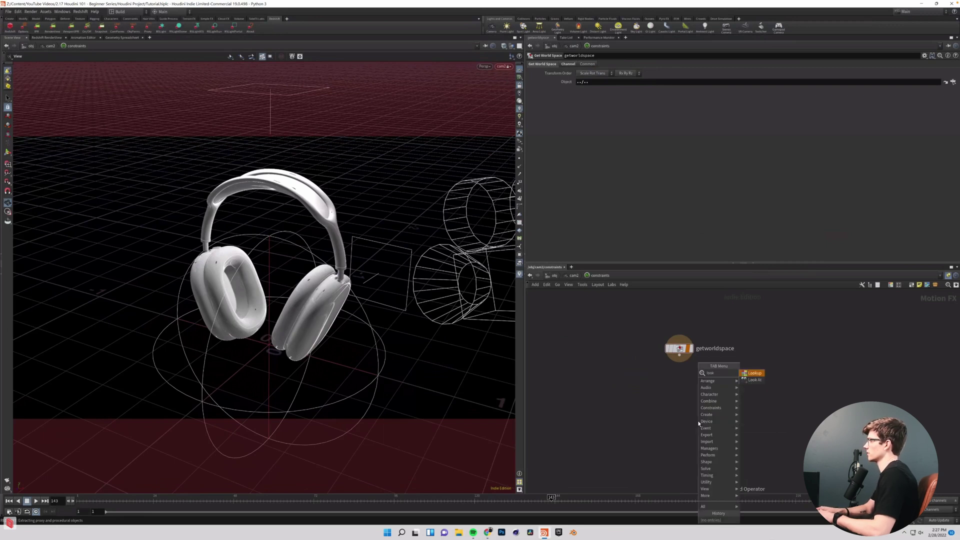
key("Down")
key("Return")
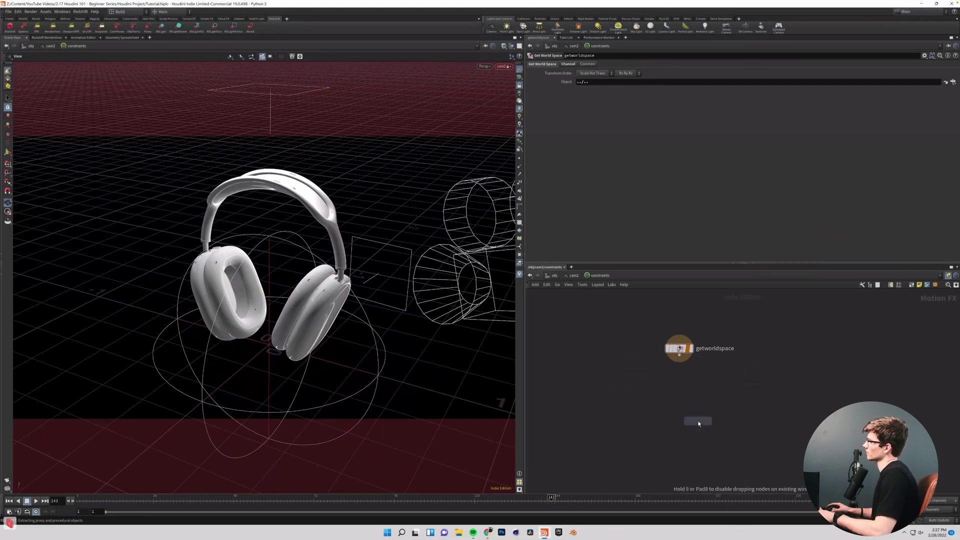
left_click(706, 406)
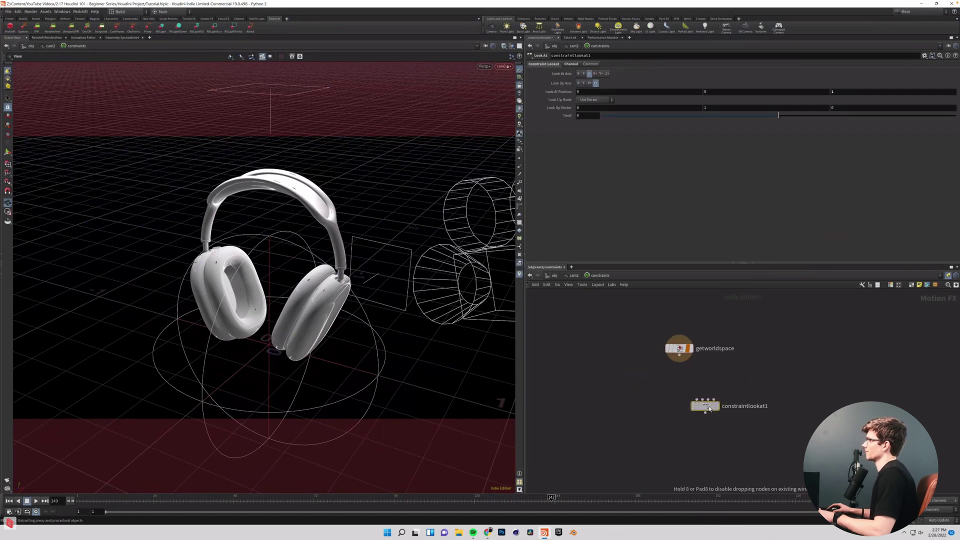
mouse_move(707, 406)
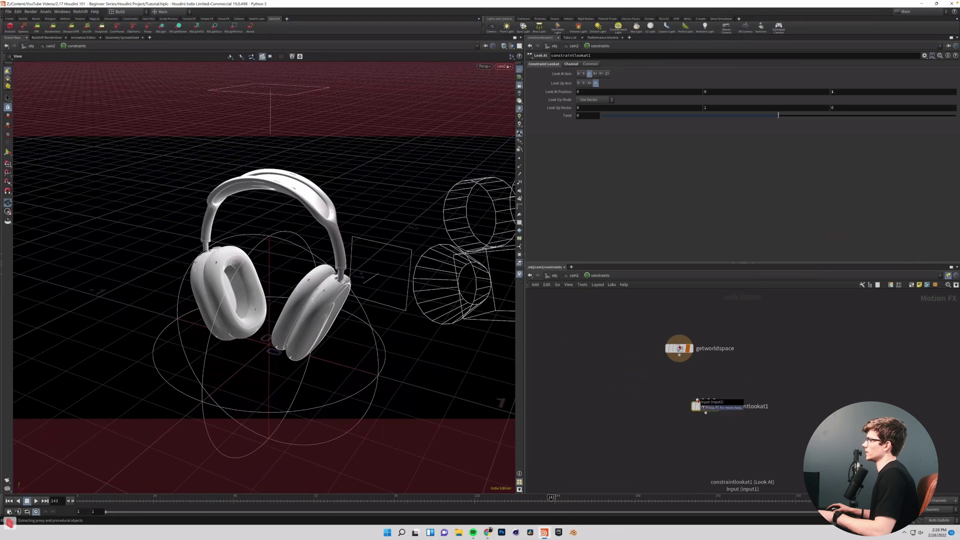
left_click_drag(698, 401, 679, 355)
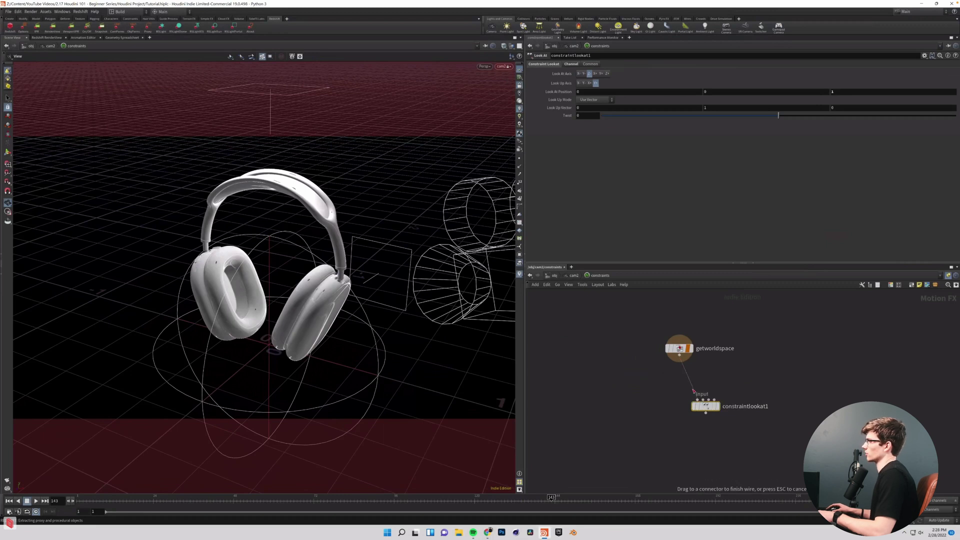
mouse_move(705, 403)
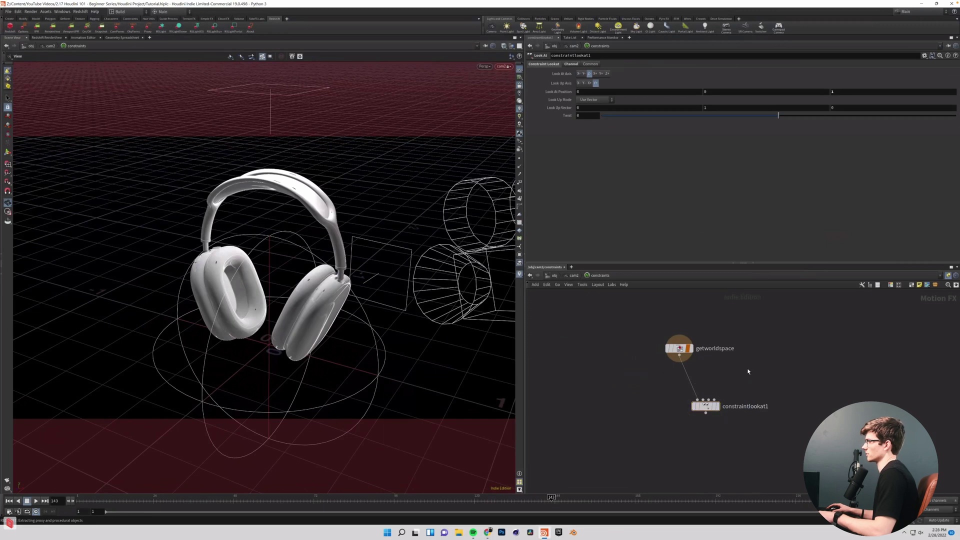
Add an Object constraint targeting headphone_out, wire it into constraintlookat1 and display it
key("Tab")
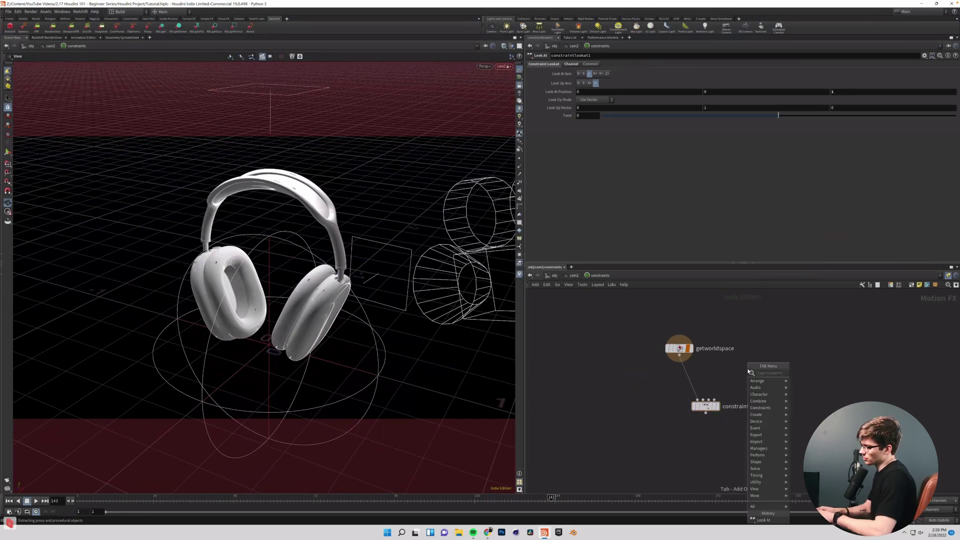
type("ob")
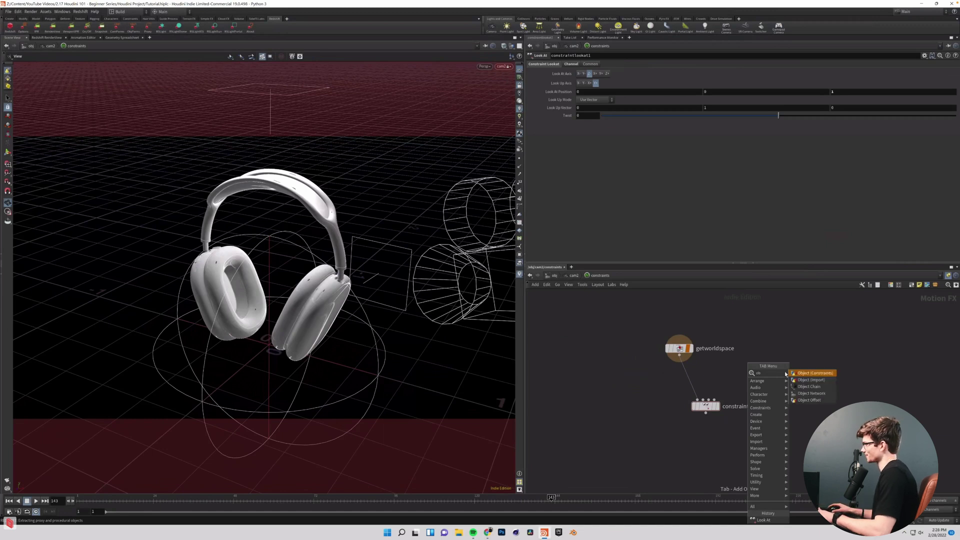
left_click(802, 374)
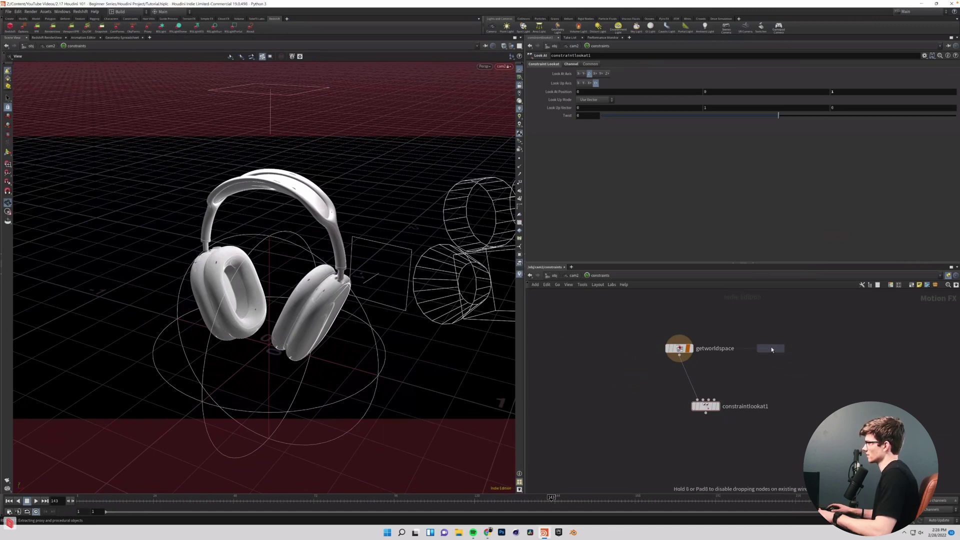
left_click(773, 348)
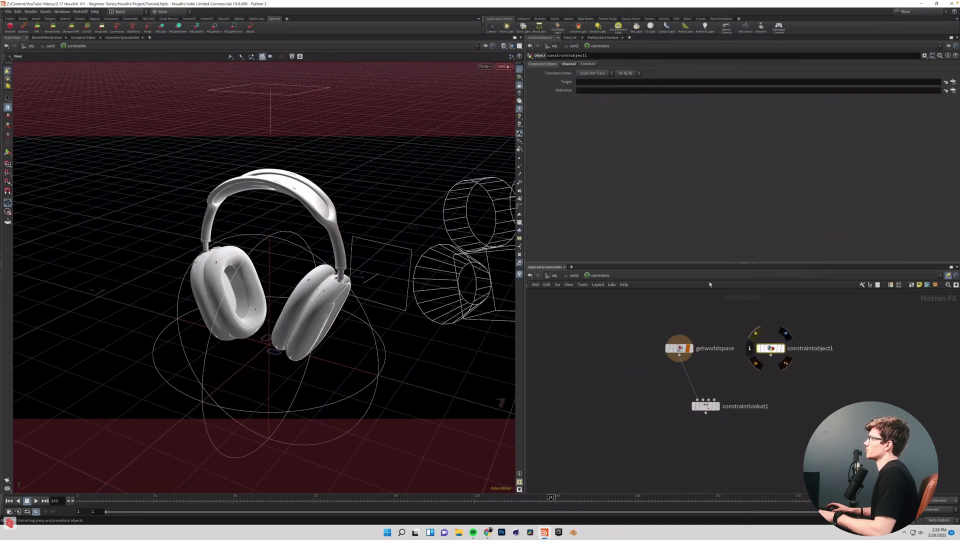
left_click(953, 82)
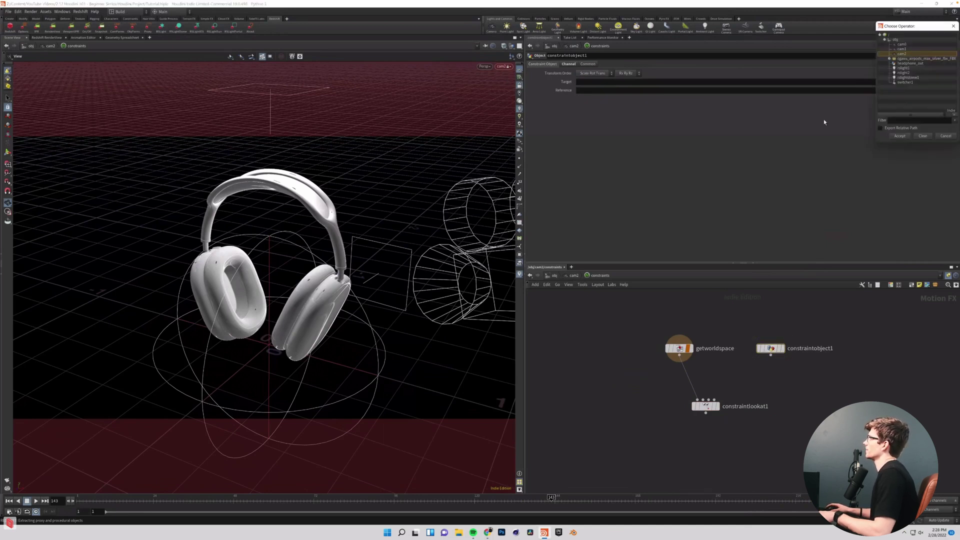
left_click_drag(902, 30, 722, 145)
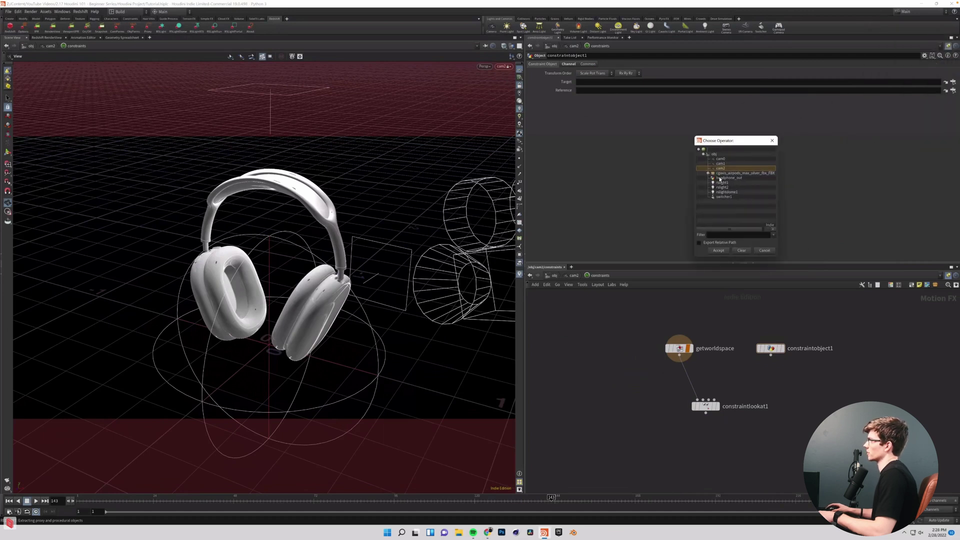
left_click(719, 178)
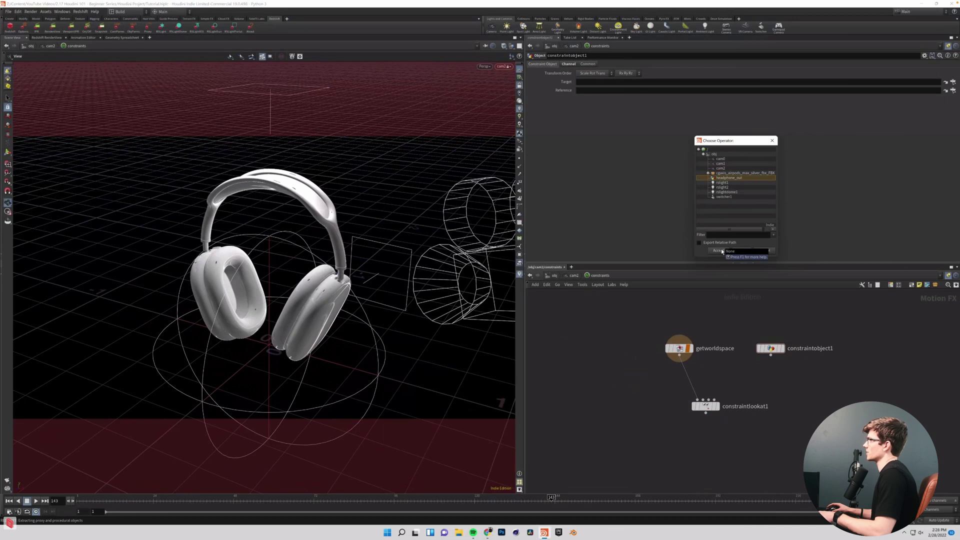
left_click(721, 250)
left_click_drag(770, 355, 705, 400)
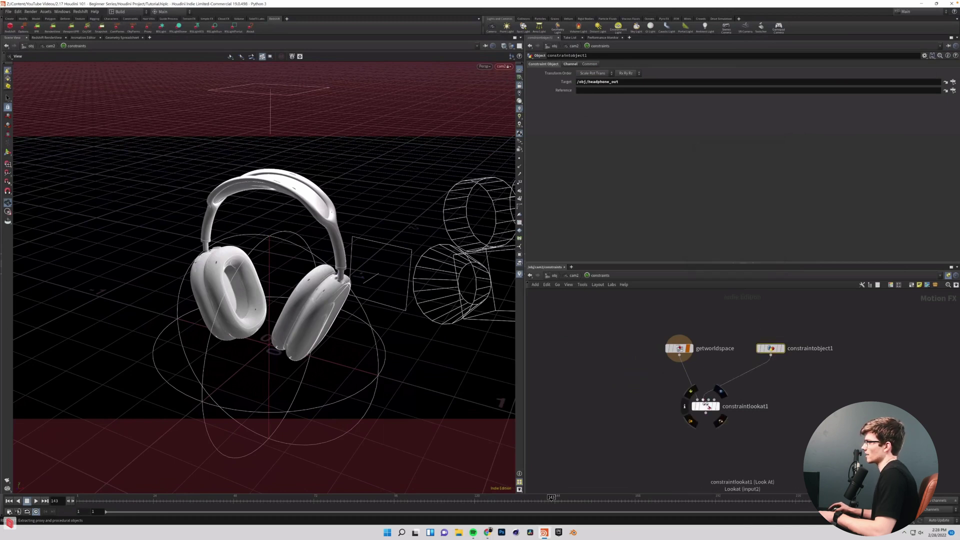
left_click(716, 407)
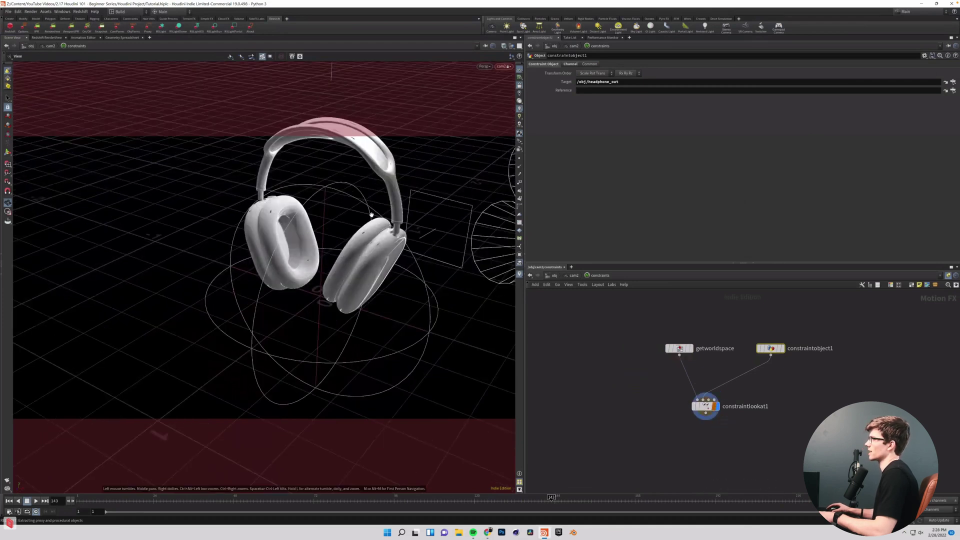
Go back up to /obj and move cam2 down and to the left in the scene
left_click_drag(338, 244, 603, 339)
left_click(603, 339)
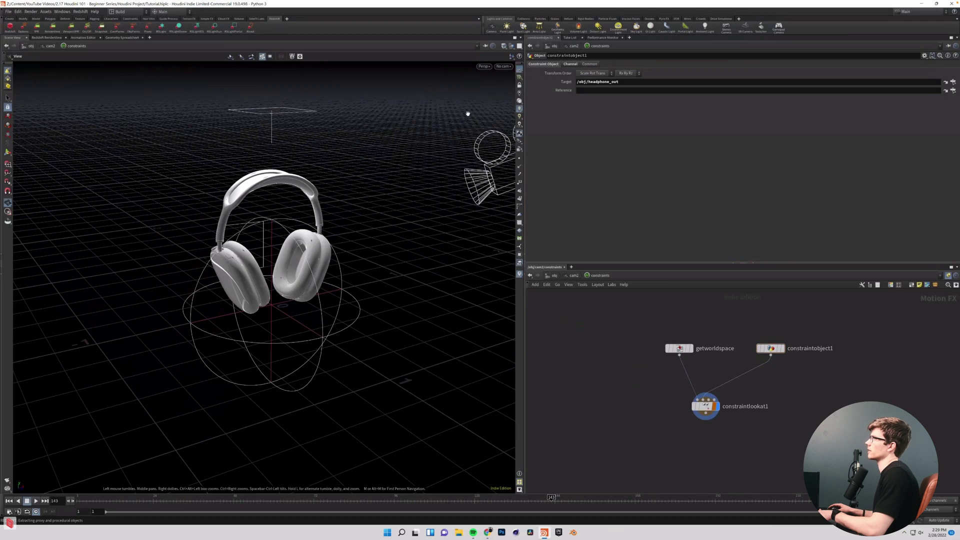
key("u")
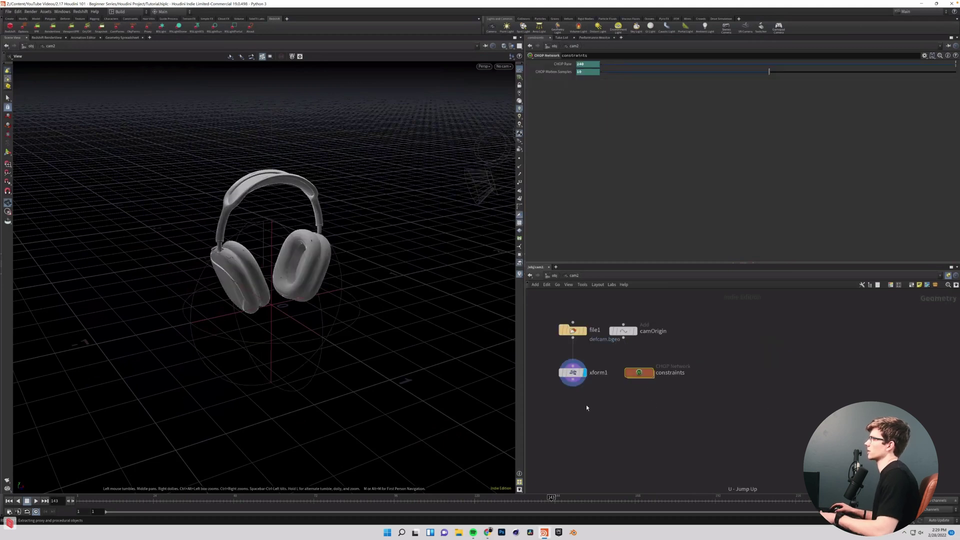
key("u")
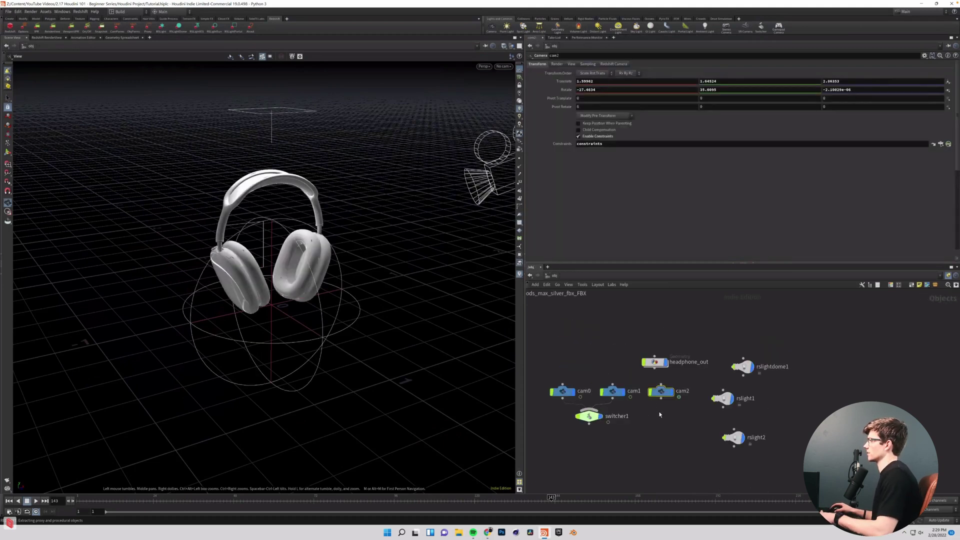
key("Return")
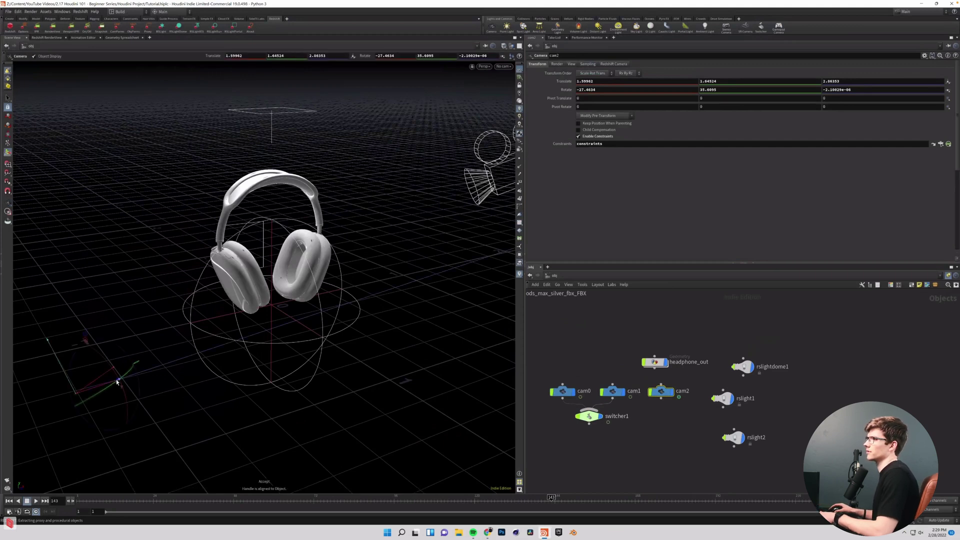
mouse_move(116, 379)
left_mouse_down()
mouse_move(104, 392)
mouse_move(123, 376)
left_mouse_up()
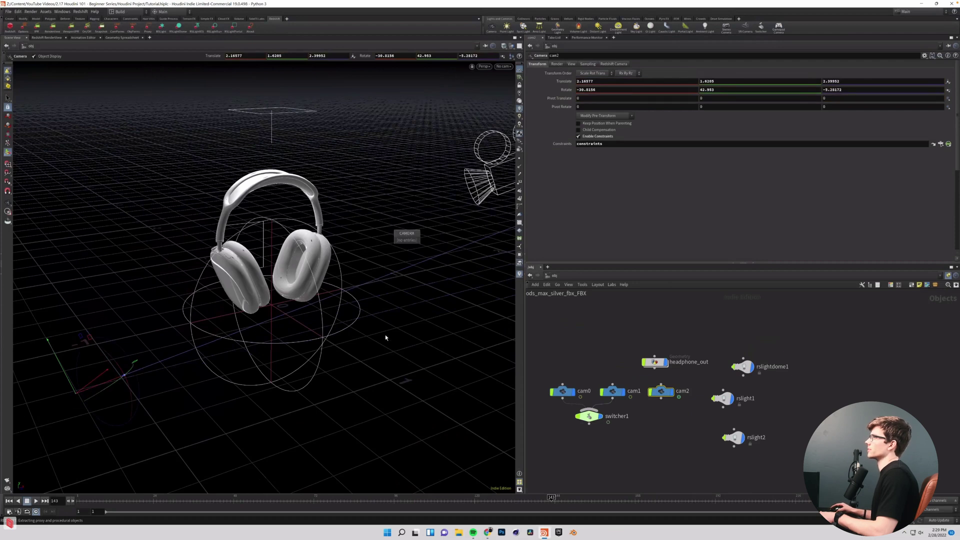
key("h")
left_click_drag(445, 200, 220, 288)
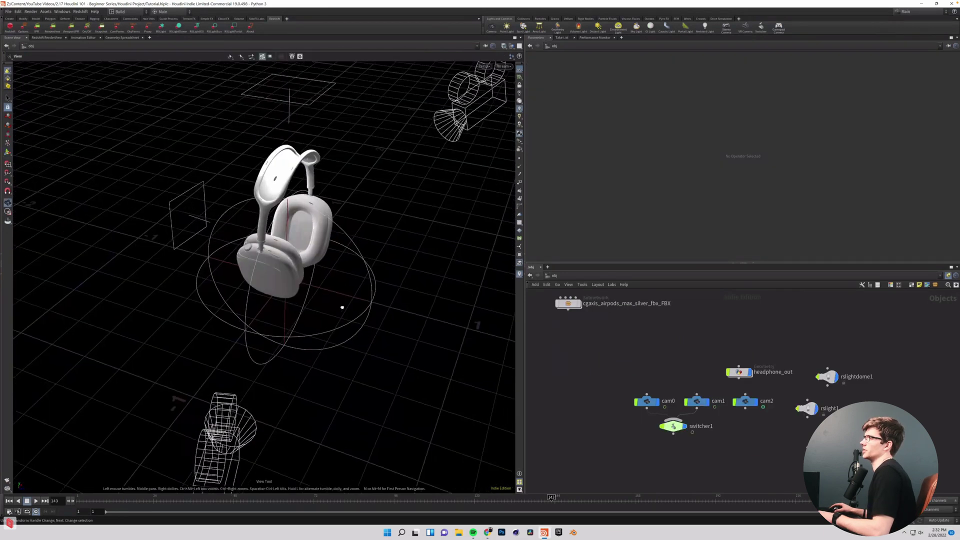
left_click_drag(342, 306, 326, 293)
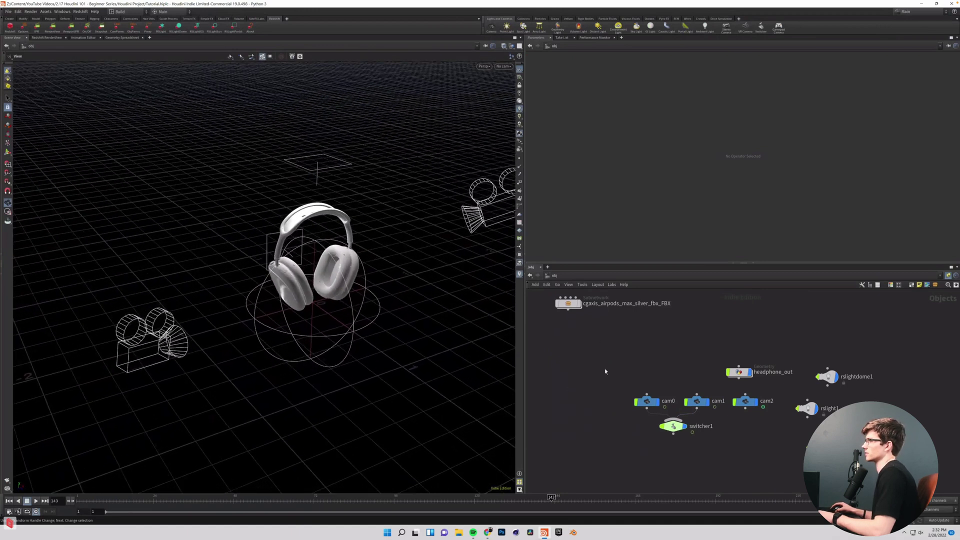
Add a Null object, null1, and raise it to 0.25371 in Y
key("Tab")
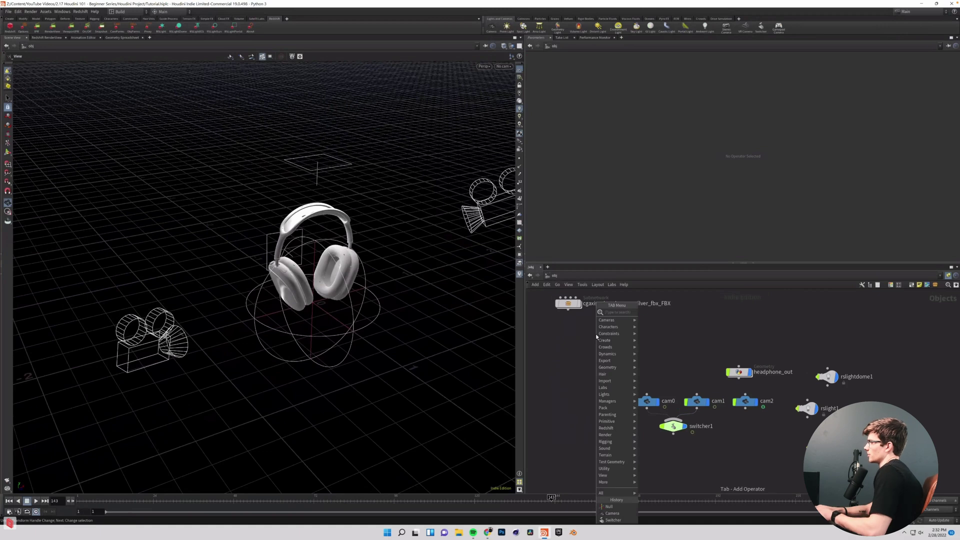
type("nul")
key("Return")
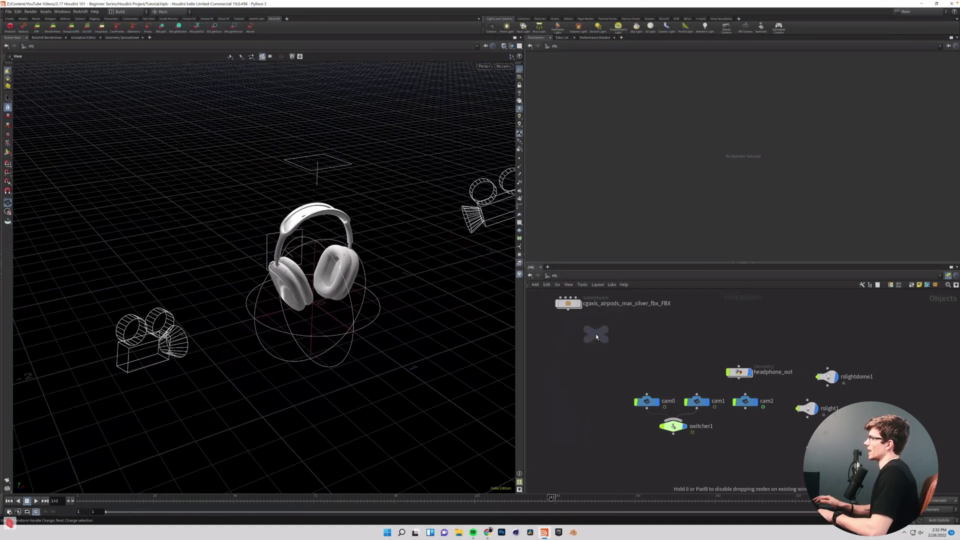
left_click(596, 333)
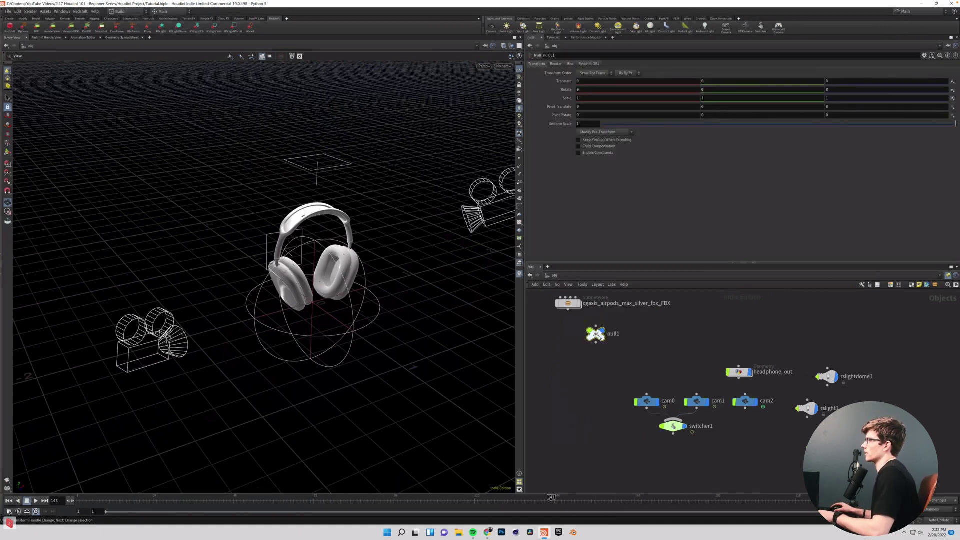
key("Return")
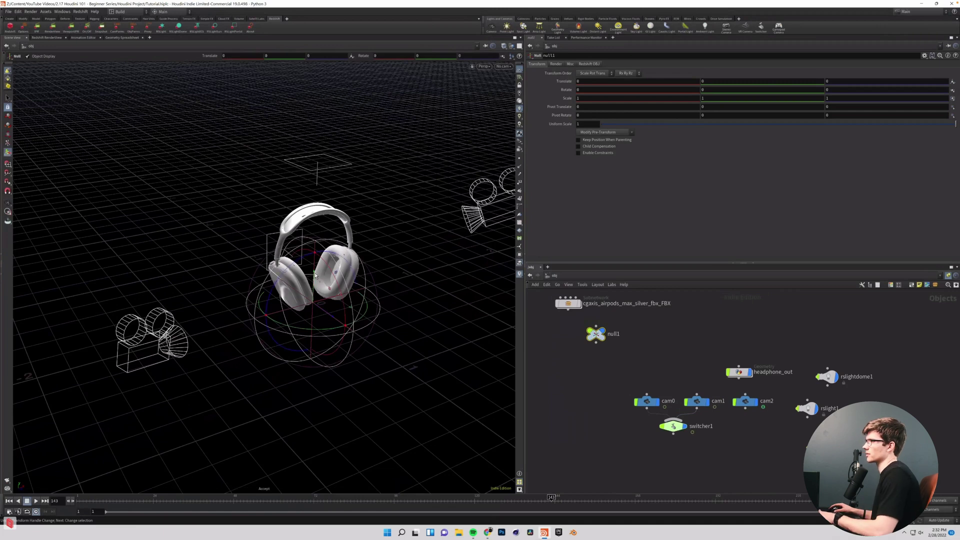
left_click_drag(315, 275, 320, 243)
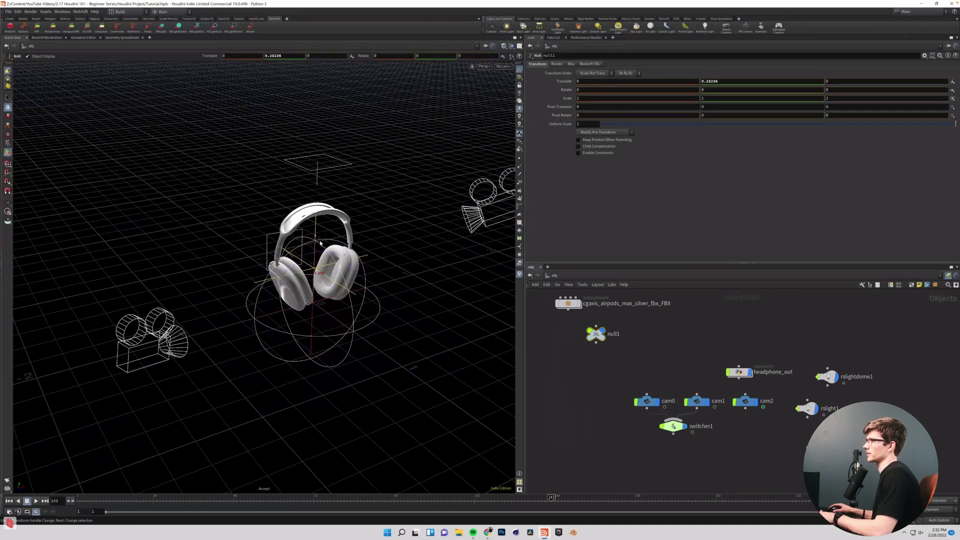
key("r")
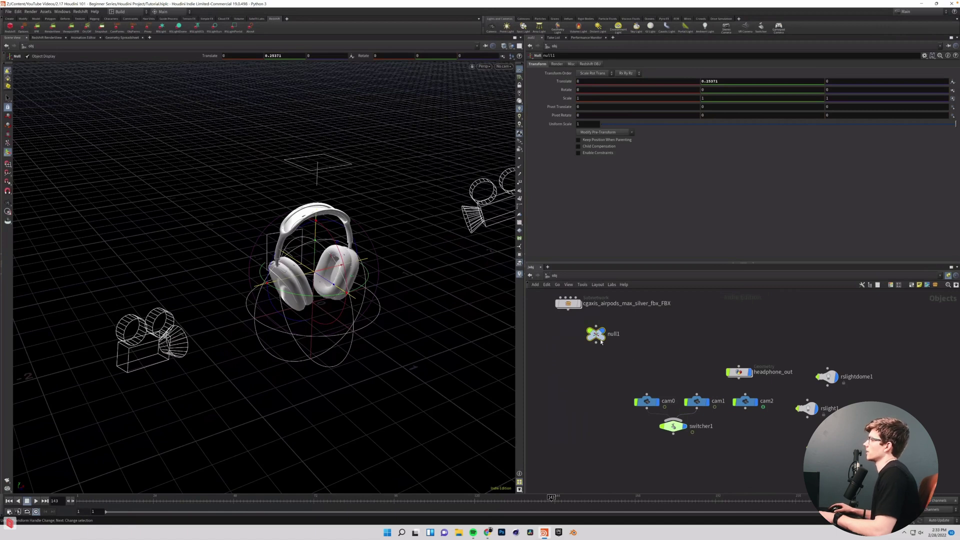
Retarget cam2's constraintobject1 from headphone_out to /obj/null1
double_click(746, 405)
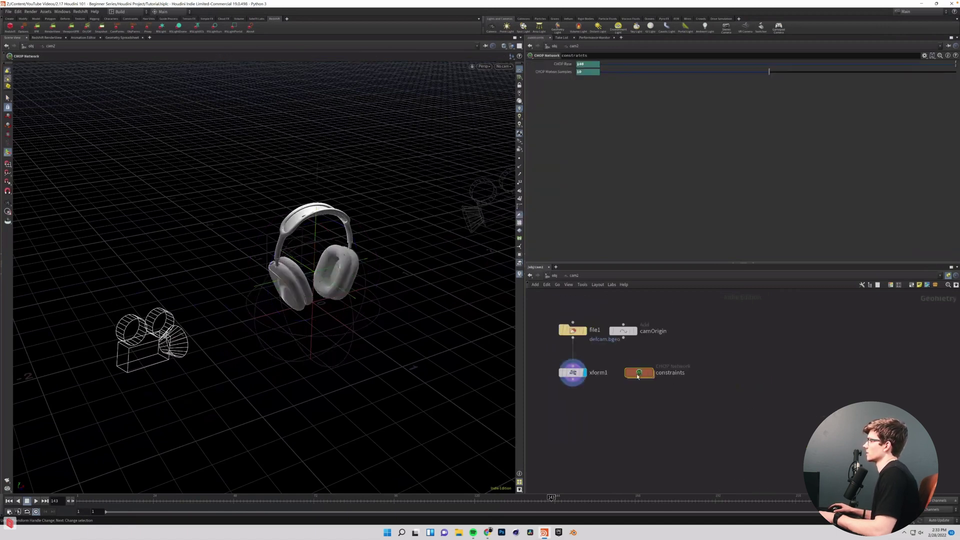
double_click(638, 373)
left_click(770, 349)
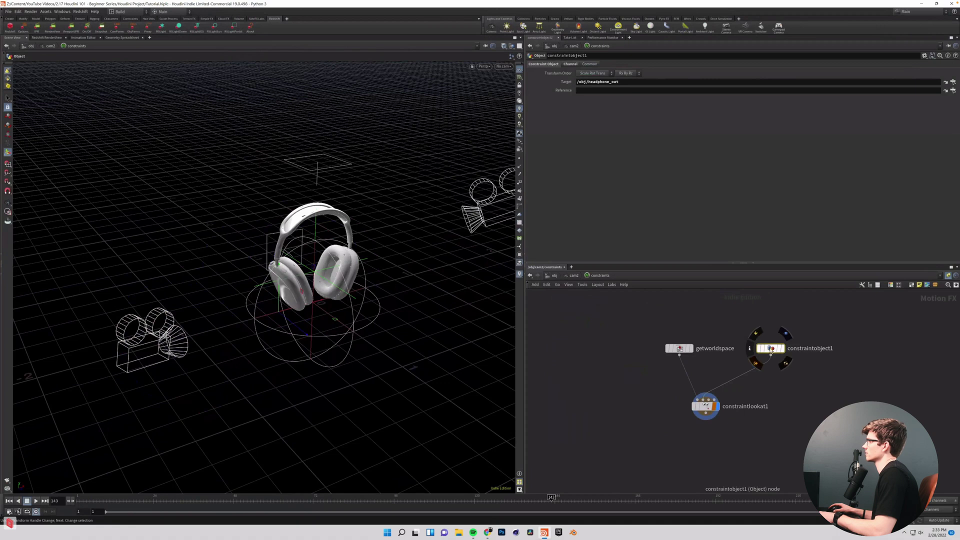
left_click(953, 82)
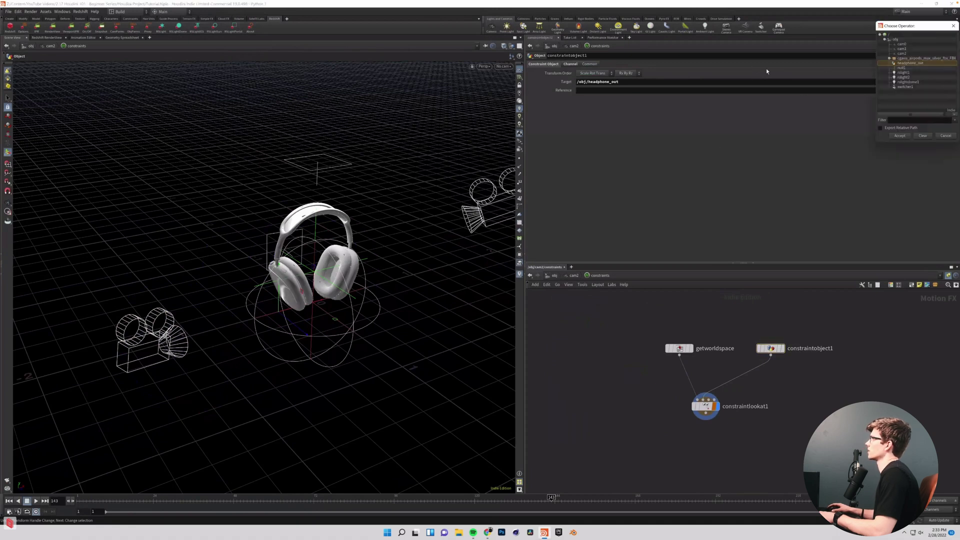
left_click(901, 67)
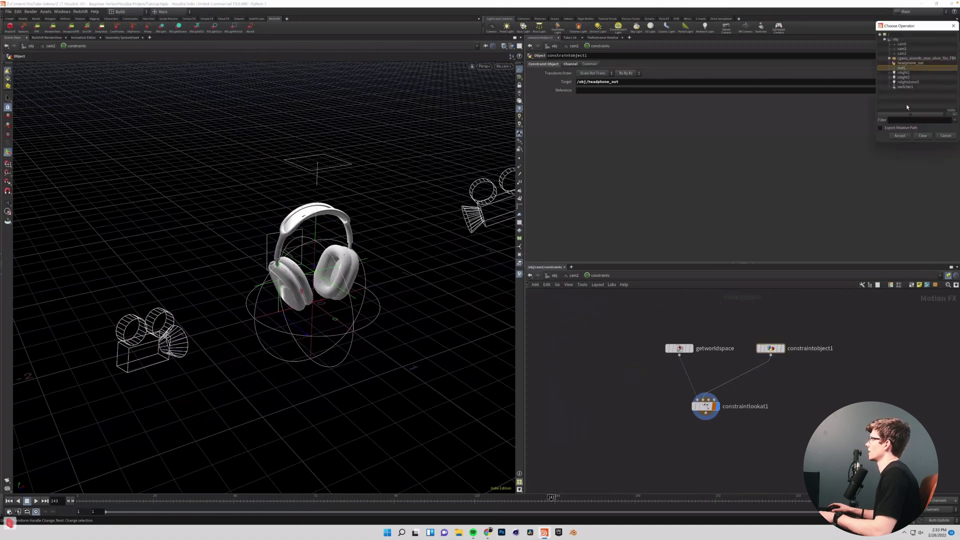
left_click(904, 136)
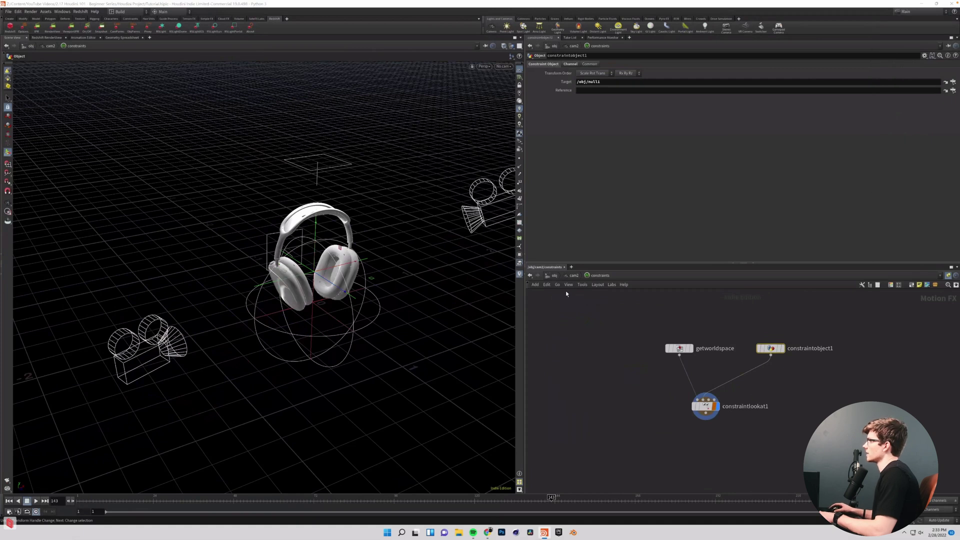
At /obj, drag cam2 around the headphones to a spot above them
left_click(554, 276)
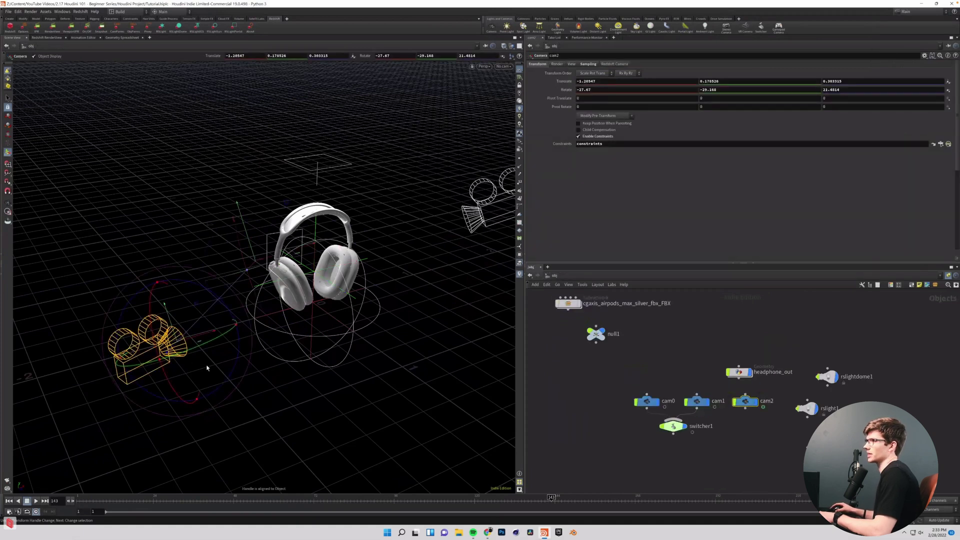
left_click_drag(210, 358, 498, 129)
key("Escape")
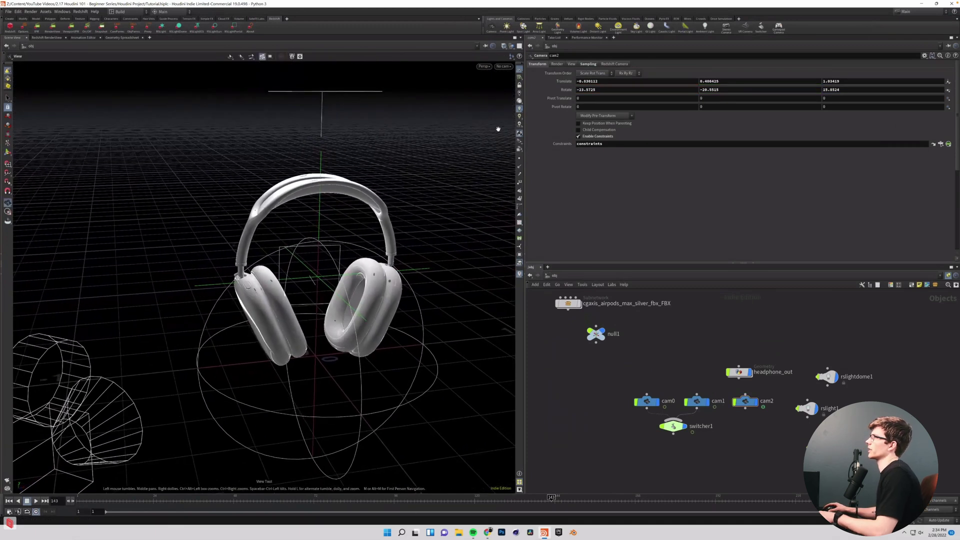
left_click(508, 67)
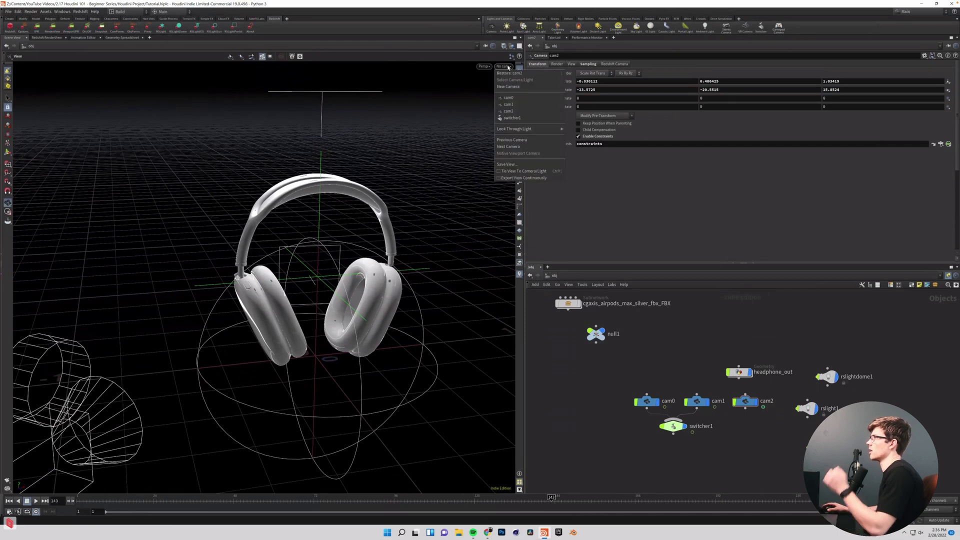
Look through cam2 with Lock Camera to View and swing it to a side-on headphone shot
left_click(516, 112)
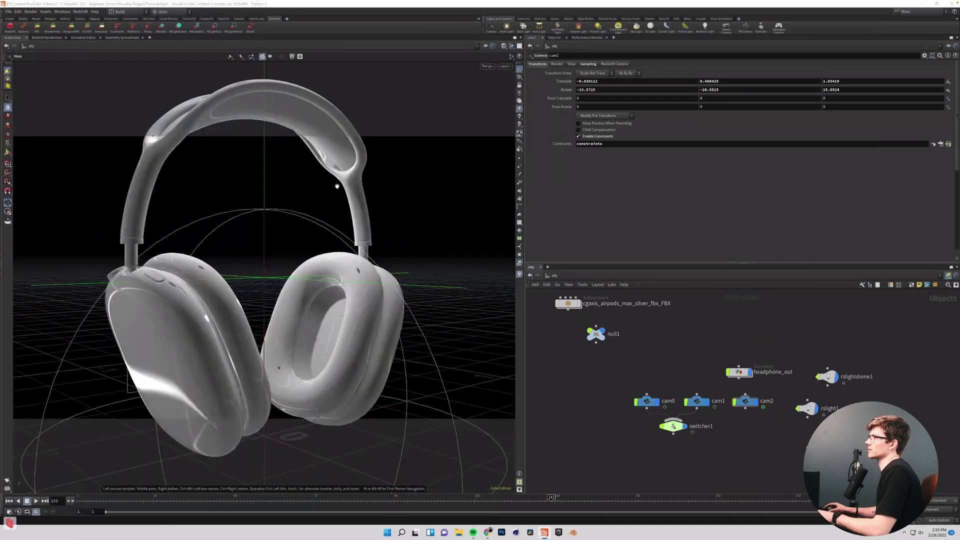
right_click_drag(258, 296, 292, 320)
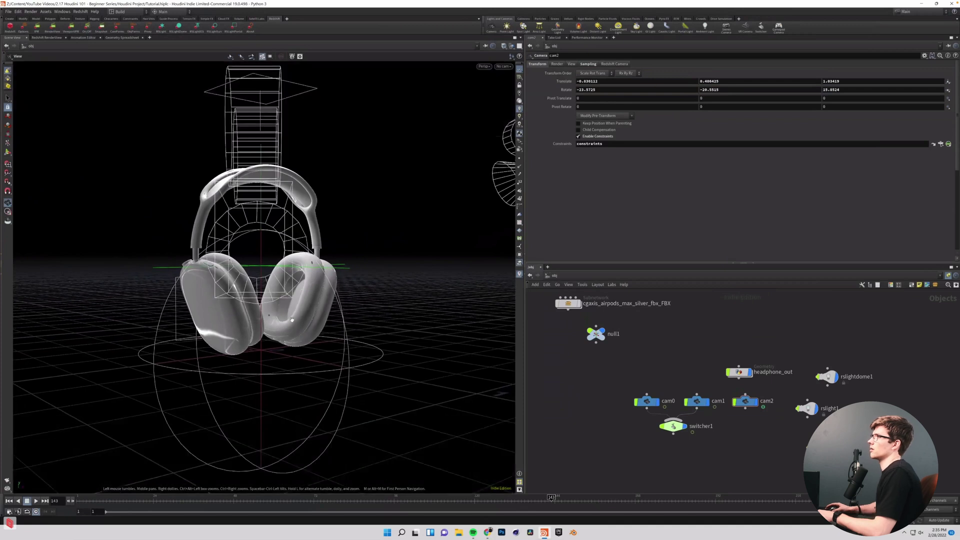
left_click(520, 69)
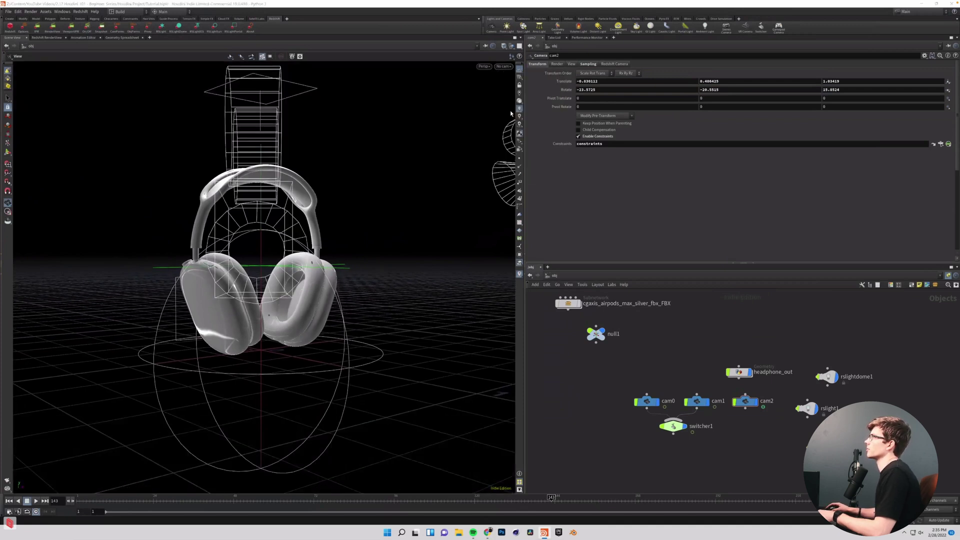
left_click(522, 107)
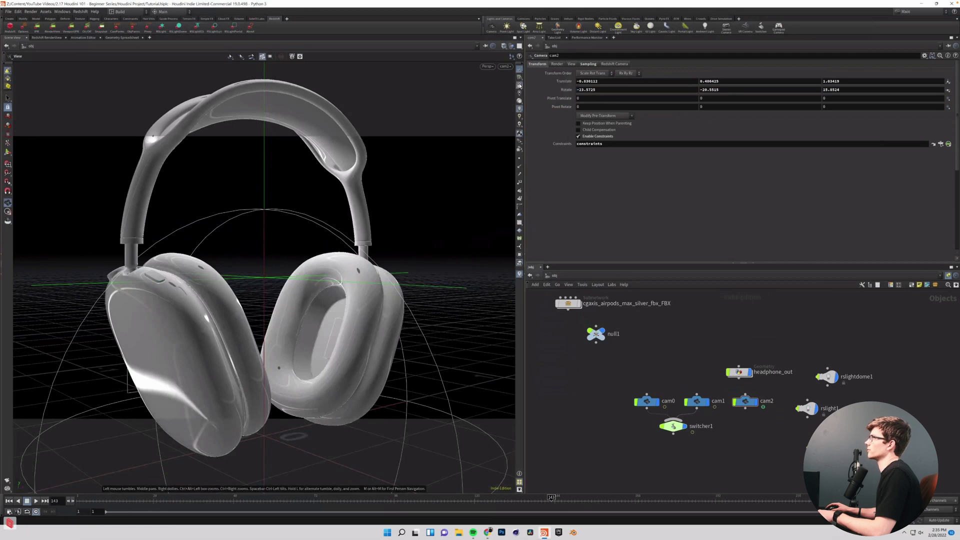
left_click(519, 85)
left_click_drag(283, 252, 311, 275)
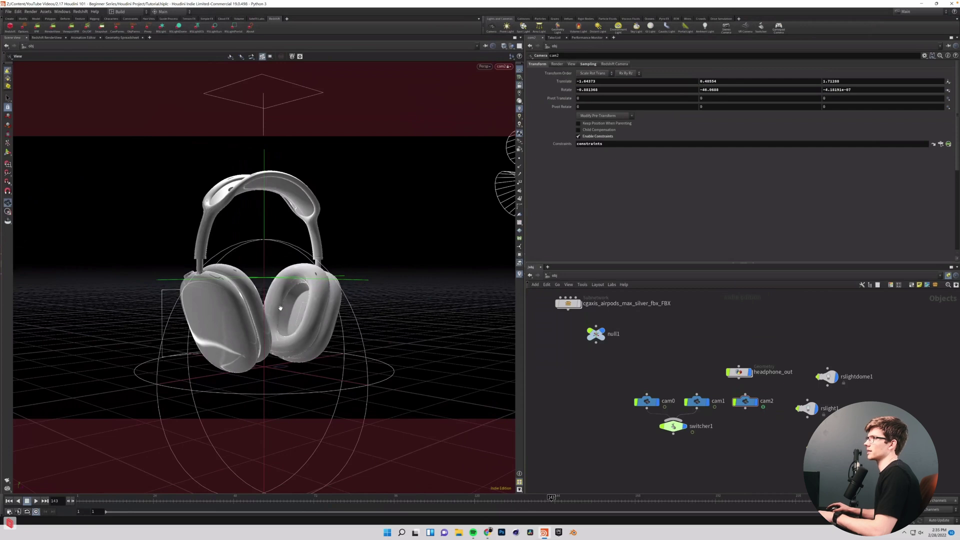
left_click_drag(229, 313, 286, 305)
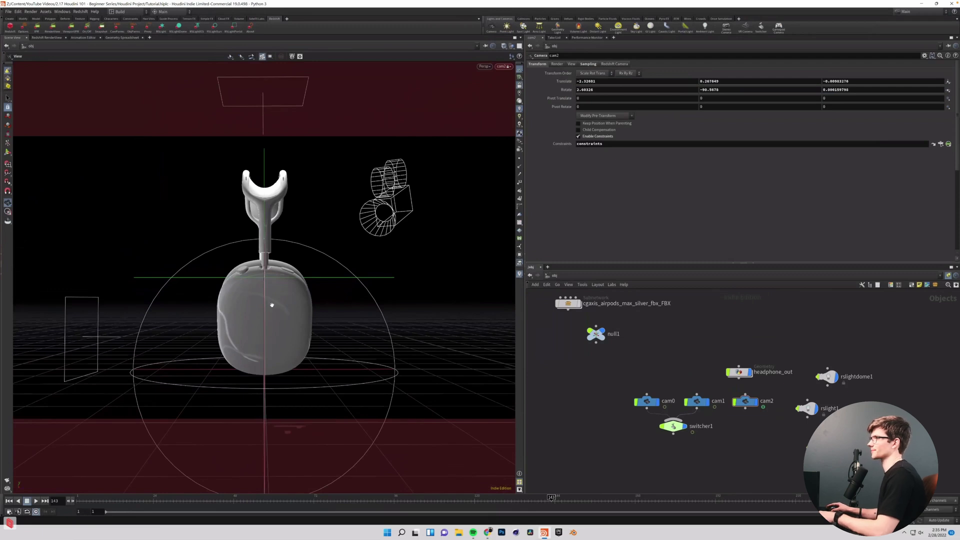
right_click_drag(272, 312, 273, 348)
left_click_drag(273, 349, 273, 350)
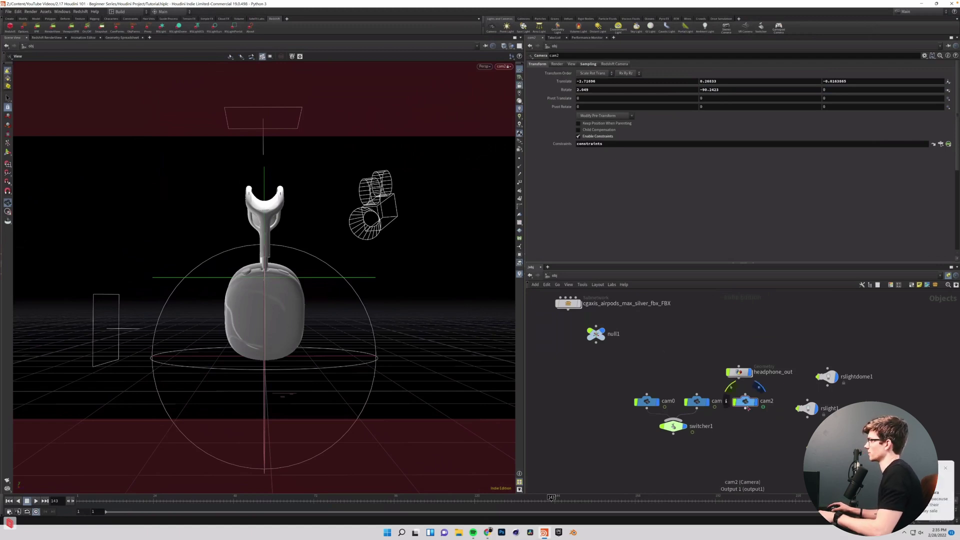
Key cam2's starting side view with Translate and Rotate keyframes at frame 143
left_click(946, 468)
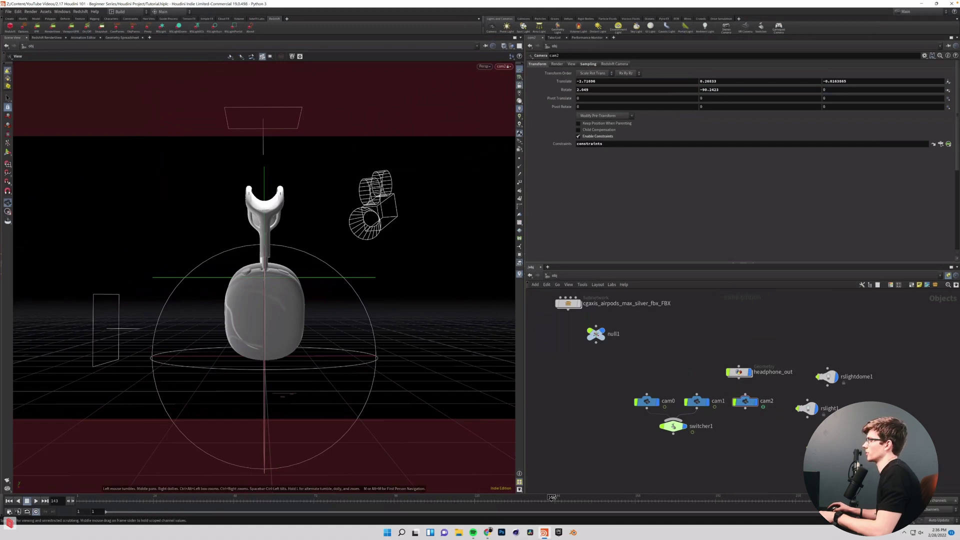
left_click(563, 80, "alt")
left_click(568, 89, "alt")
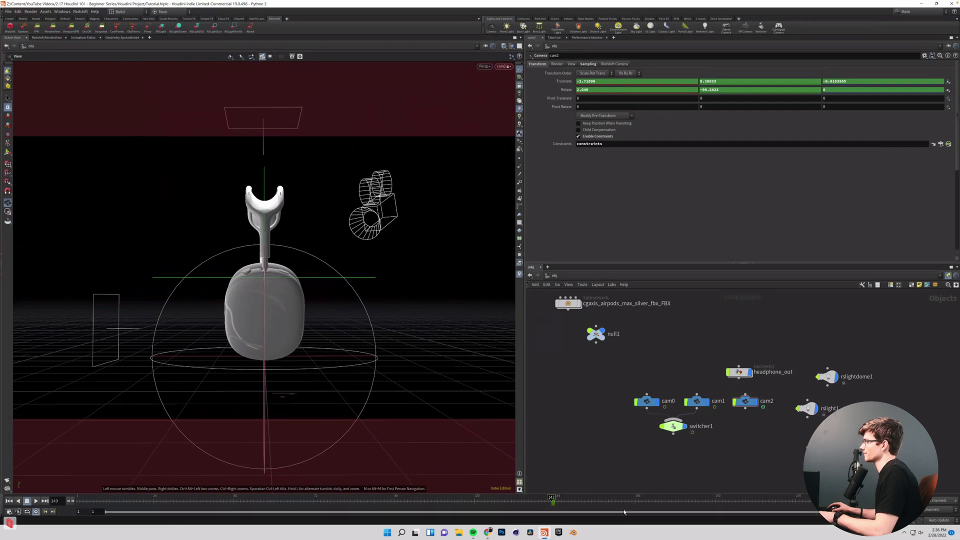
At frame 192, swing cam2 to a centred, closer front view of the headphones and key Translate and Rotate
left_click(715, 497)
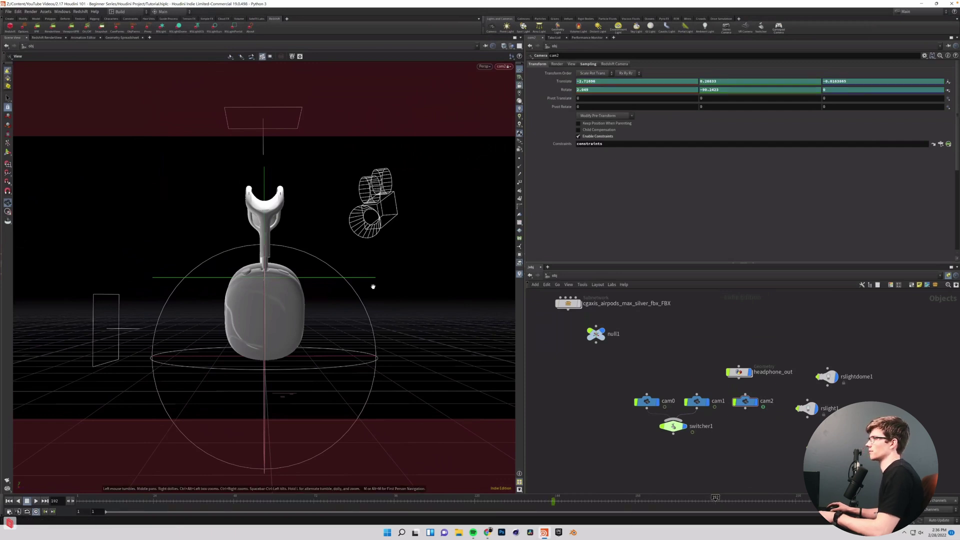
left_click_drag(327, 292, 208, 303)
right_click_drag(269, 286, 278, 291)
left_click_drag(279, 291, 274, 291)
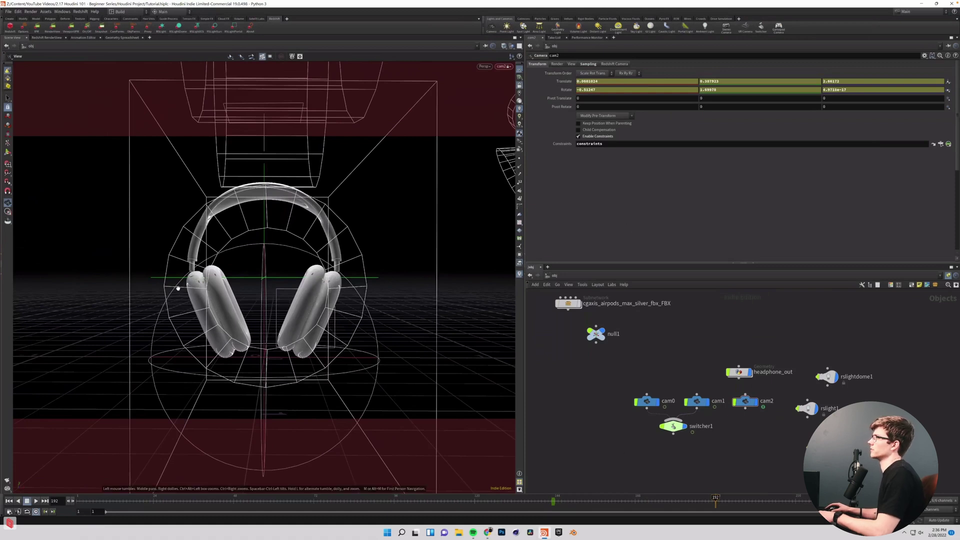
left_click(562, 81, "alt")
left_click(565, 90, "alt")
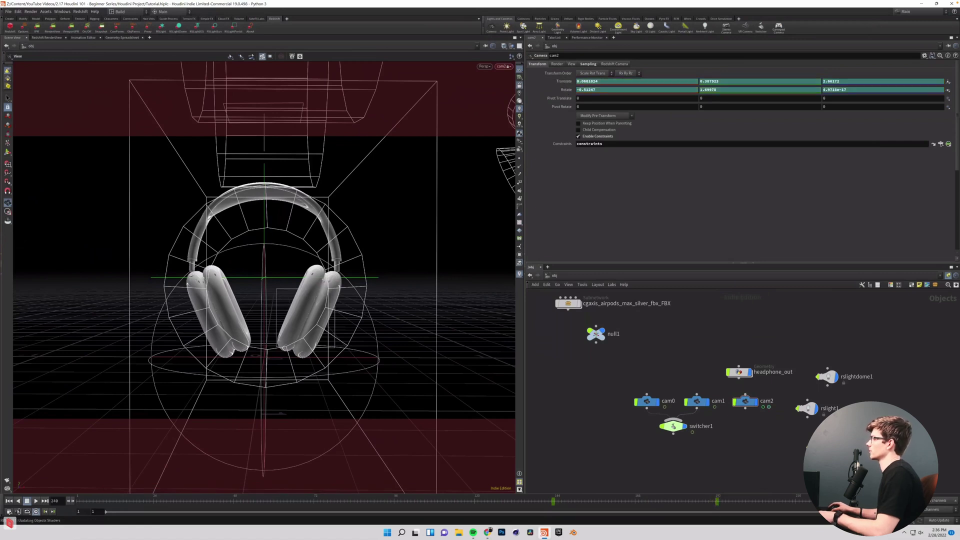
At frame 240, move cam2 to the headphones' opposite side and key its position
left_click_drag(326, 283, 198, 289)
left_click_drag(262, 305, 263, 298)
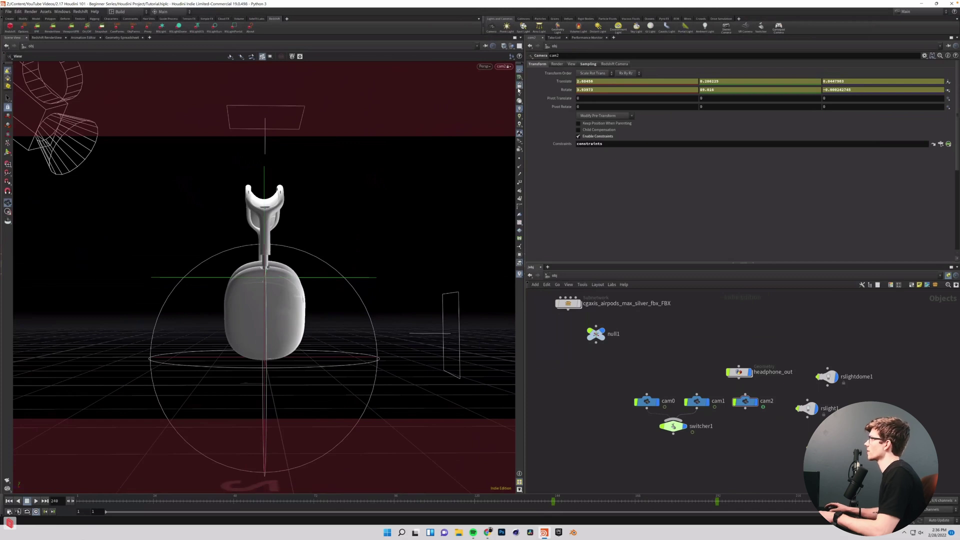
left_click(563, 82, "alt")
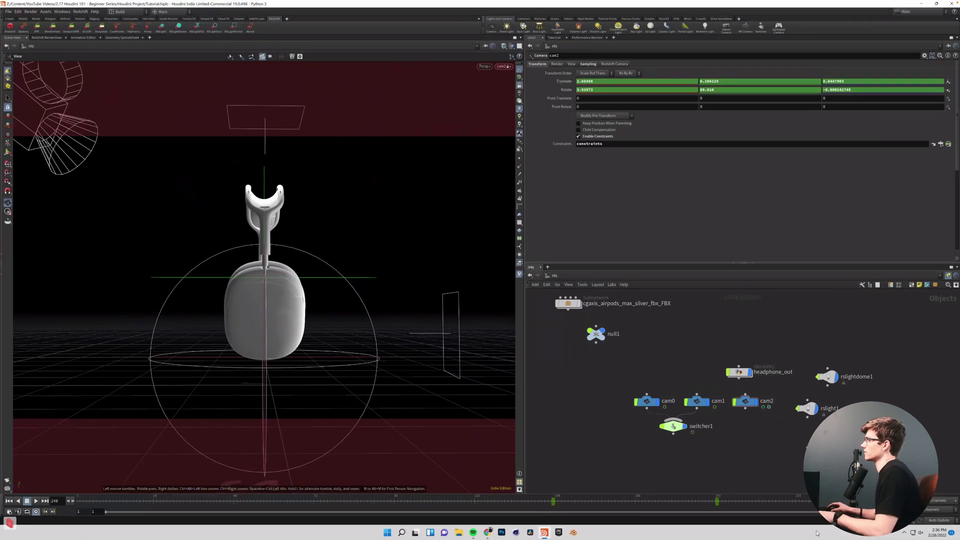
left_click_drag(877, 501, 760, 523)
left_click_drag(547, 500, 782, 498)
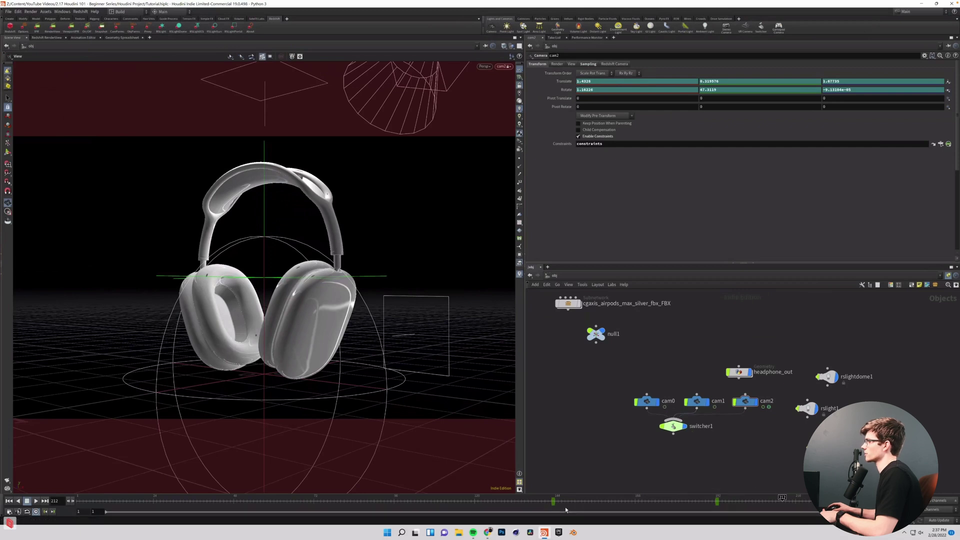
left_click(551, 499)
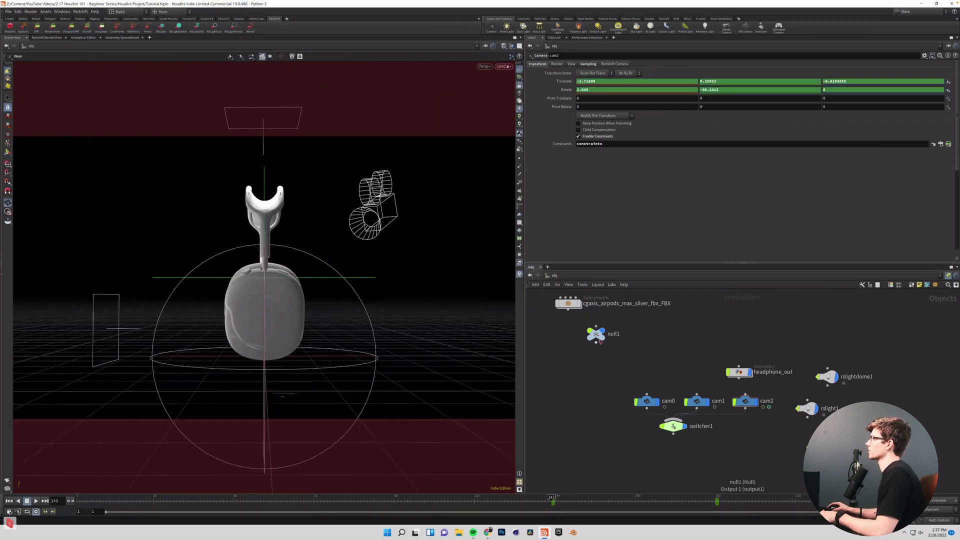
On switcher1 at frame 144, raise Switch Camera from 1 to 2 so it cuts to cam2
left_click(671, 429)
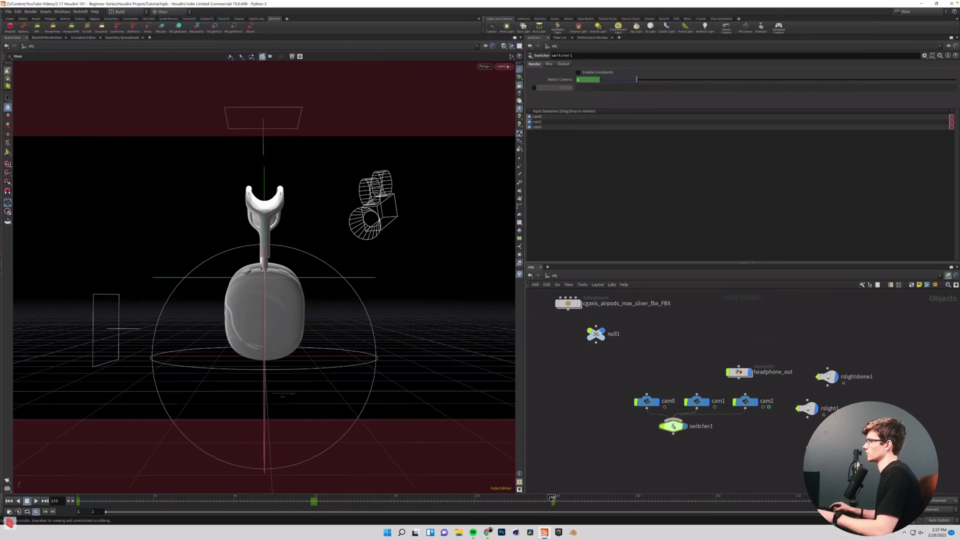
left_click(554, 498)
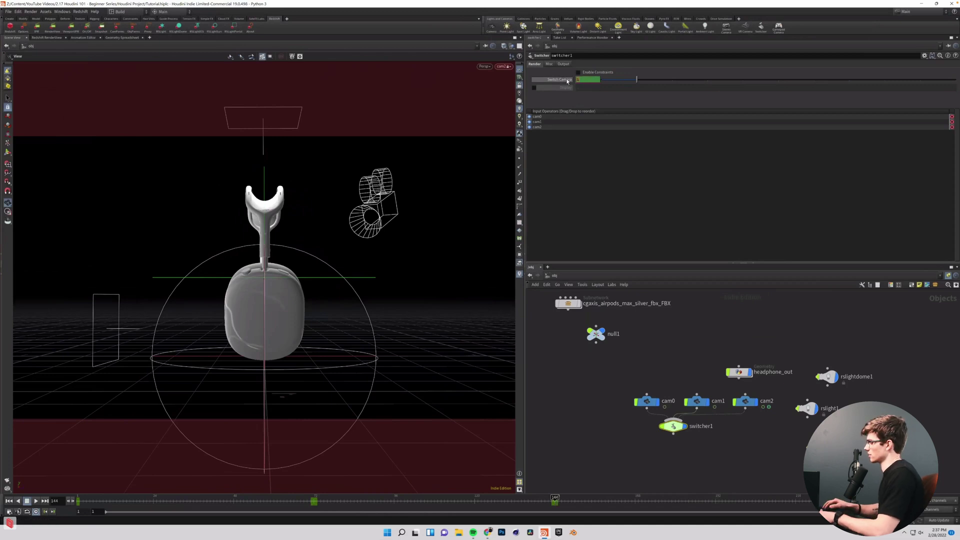
left_click_drag(568, 81, 628, 176)
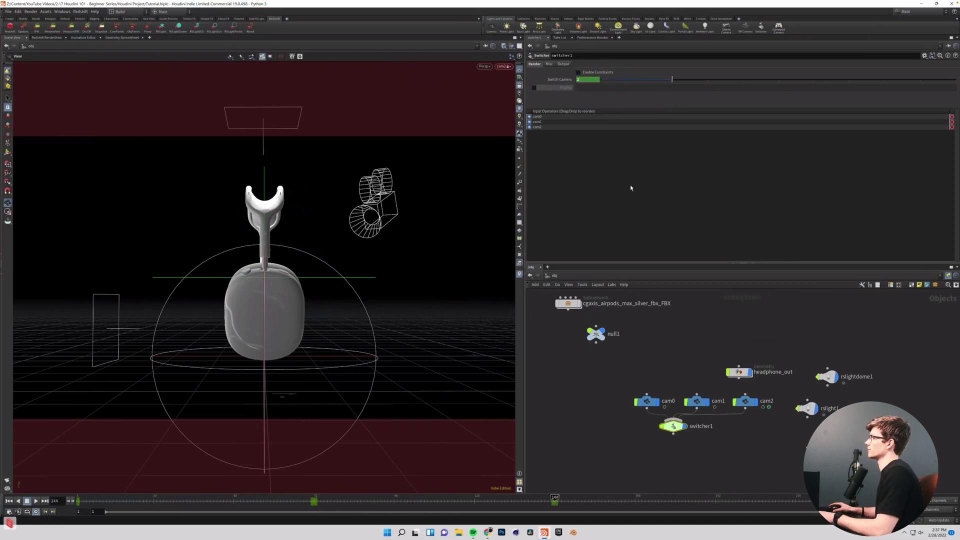
left_click_drag(555, 499, 404, 498)
Set the viewport to look through switcher1 around frame 66
left_click_drag(325, 516, 294, 499)
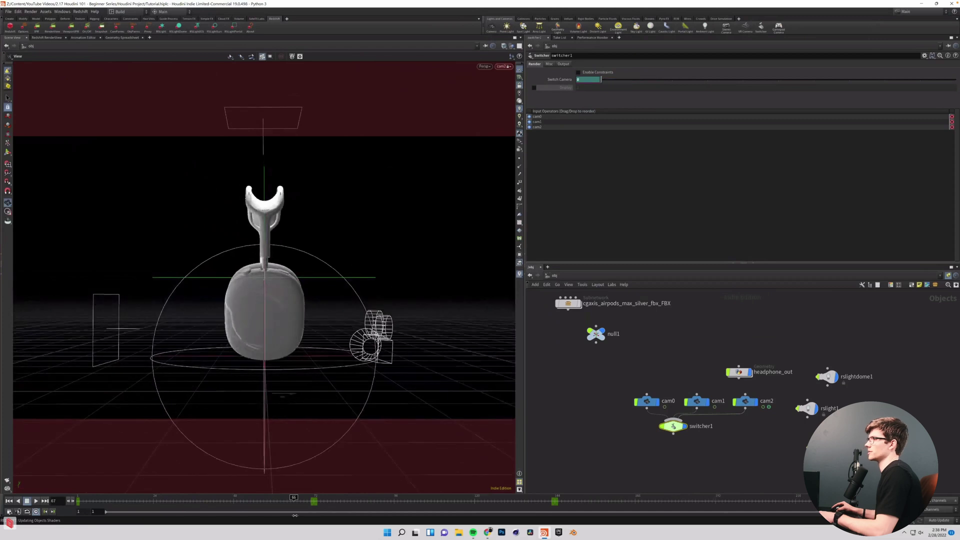
left_click(503, 66)
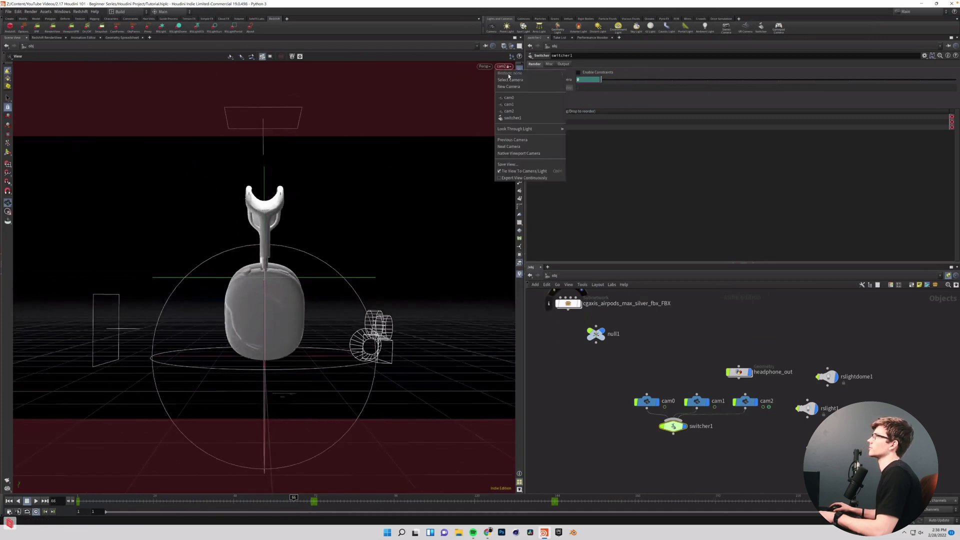
left_click(512, 118)
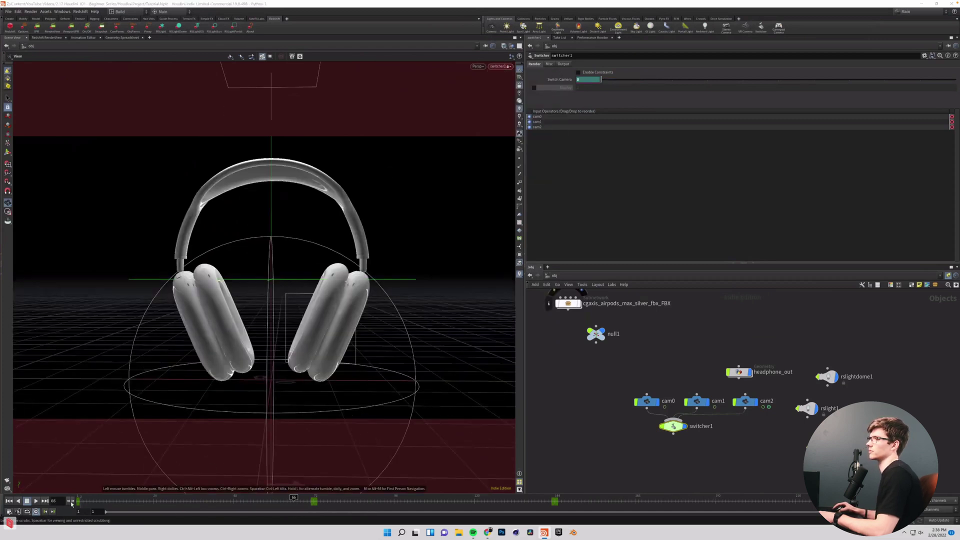
Play the animation from frame 1 to watch the camera cuts
left_click(36, 501)
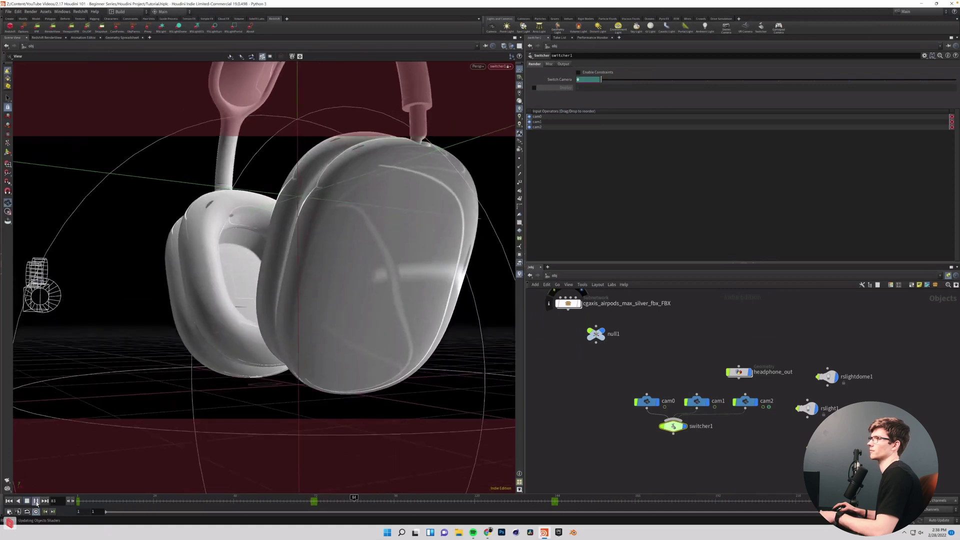
left_click(46, 501)
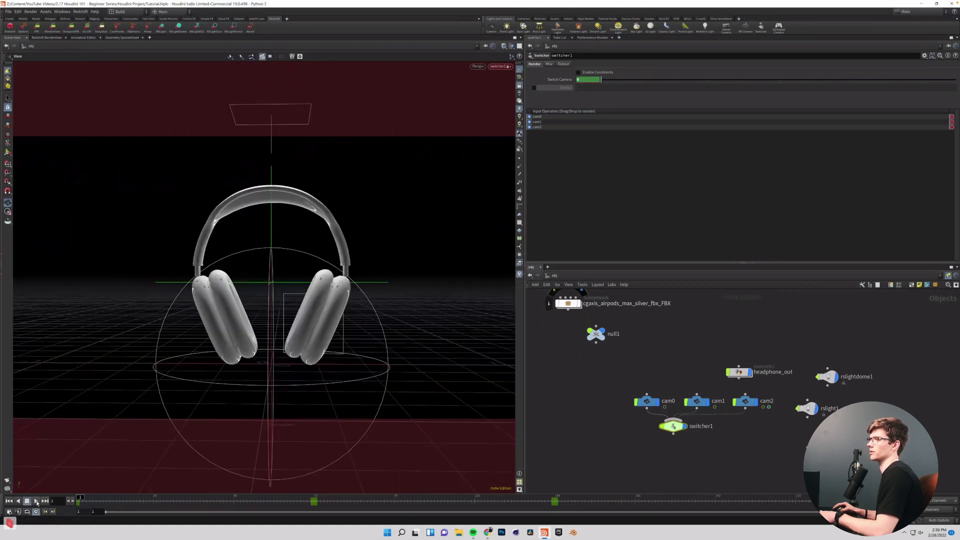
left_click(36, 501)
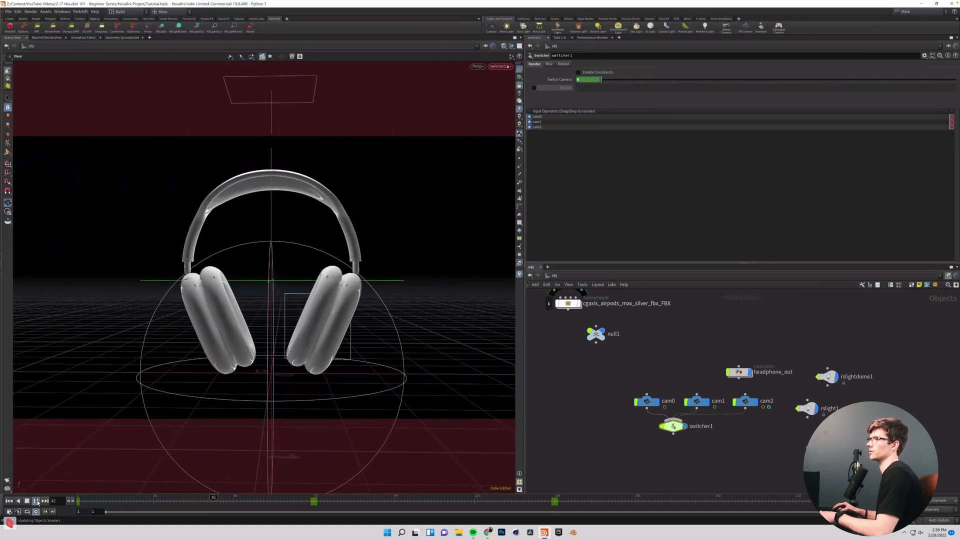